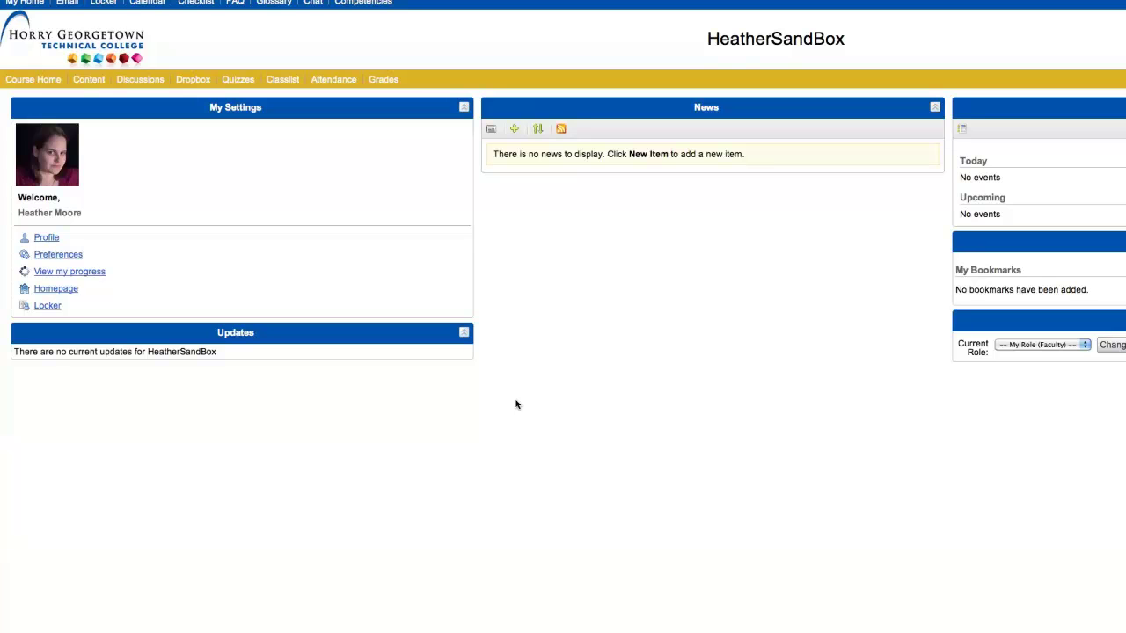
Preview the System Scheme's Present (100%) and Absent (0%) statuses in Attendance Schemes
click(336, 79)
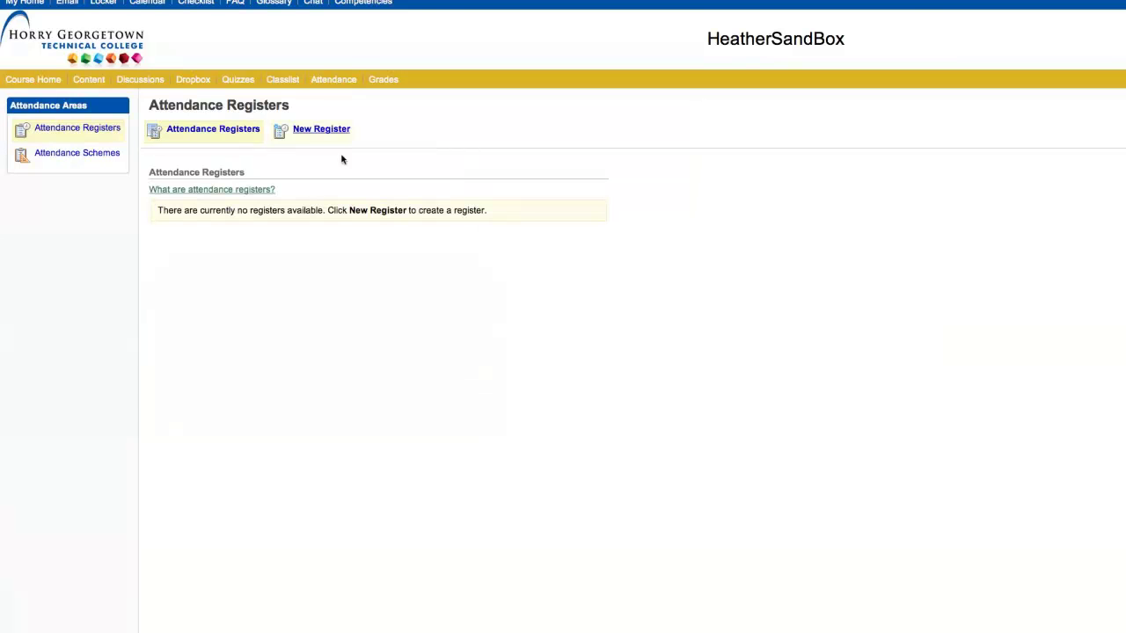
click(70, 153)
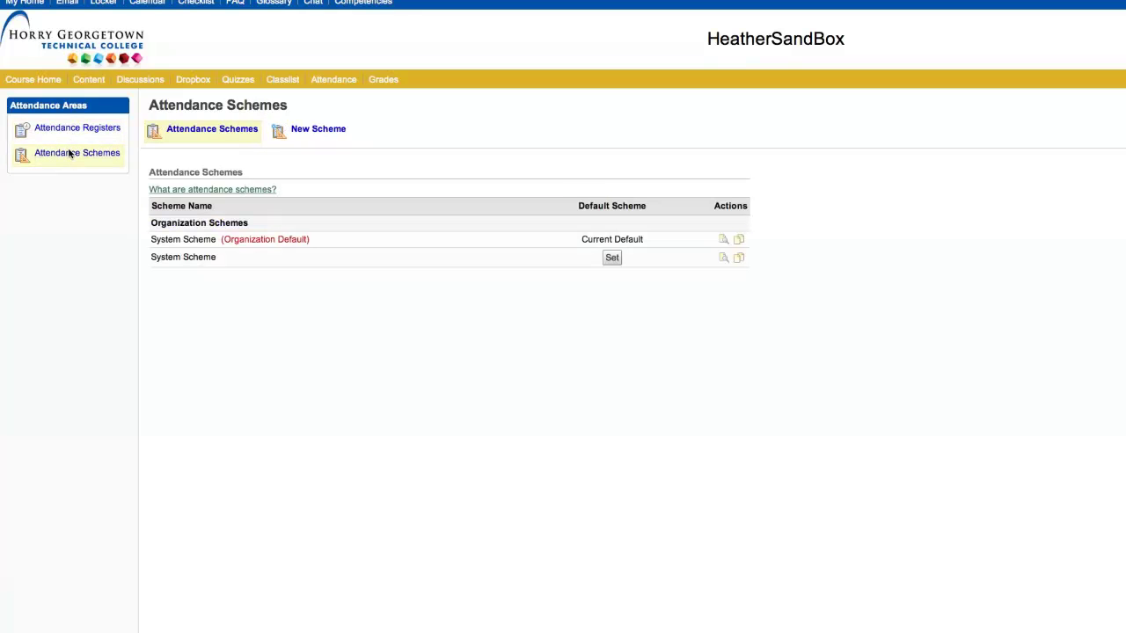
click(723, 240)
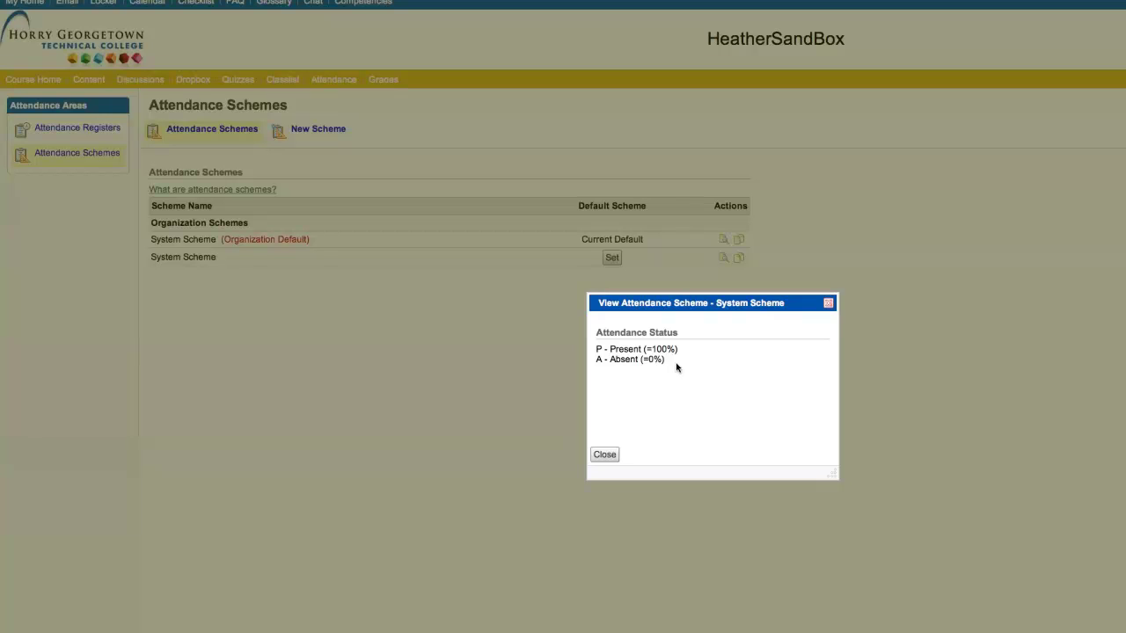
click(605, 457)
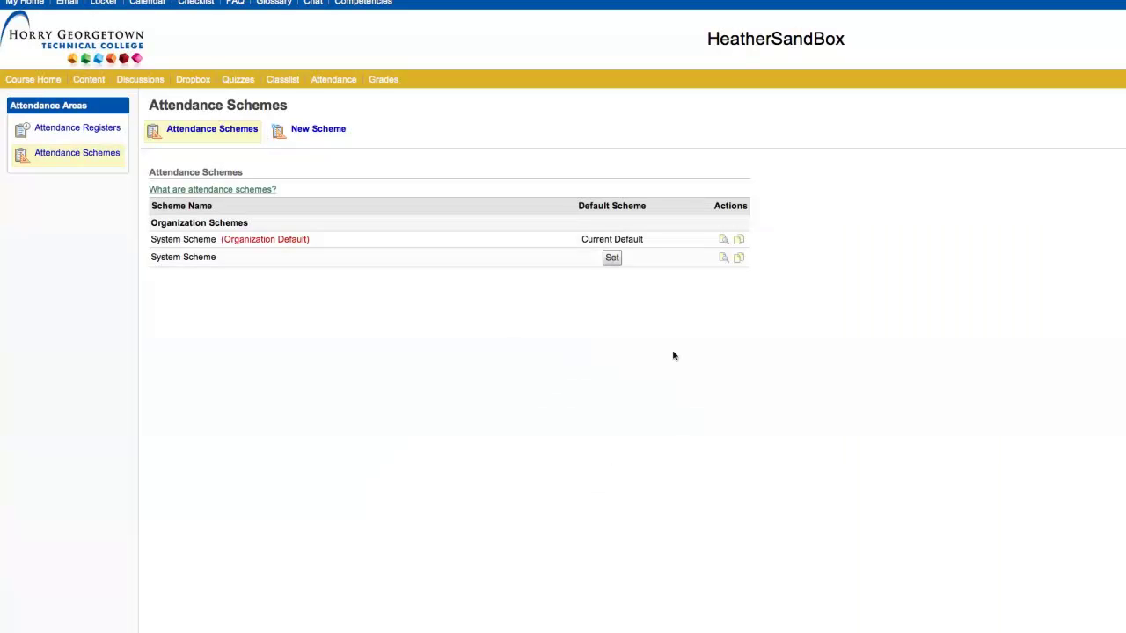
Copy the System Scheme, rename the copy PAT, and request 1 additional status
click(739, 259)
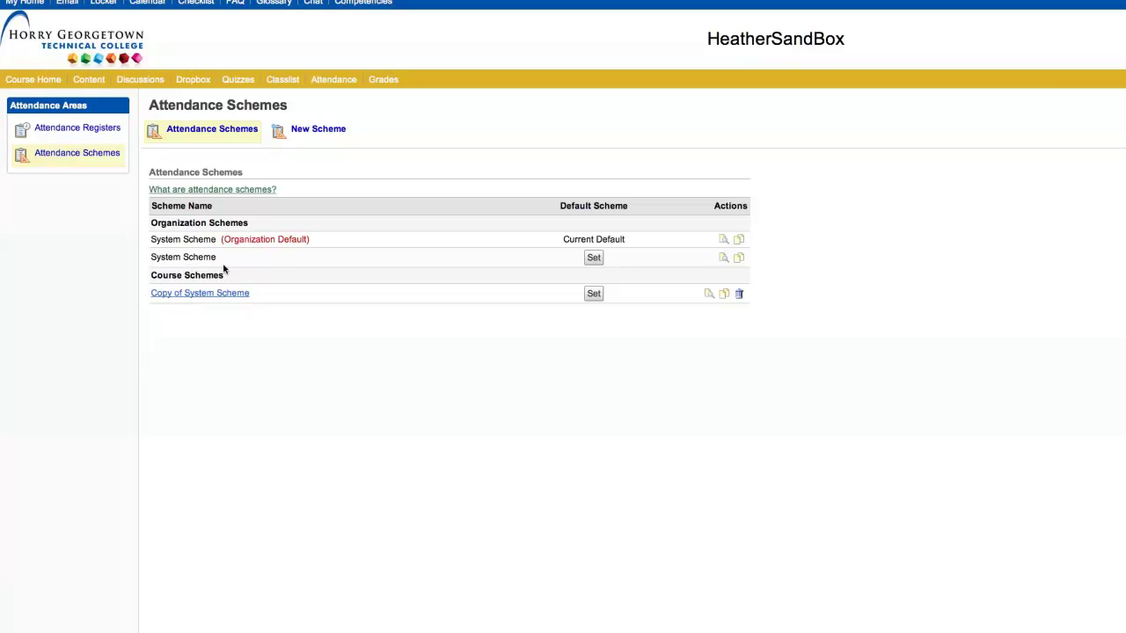
click(188, 296)
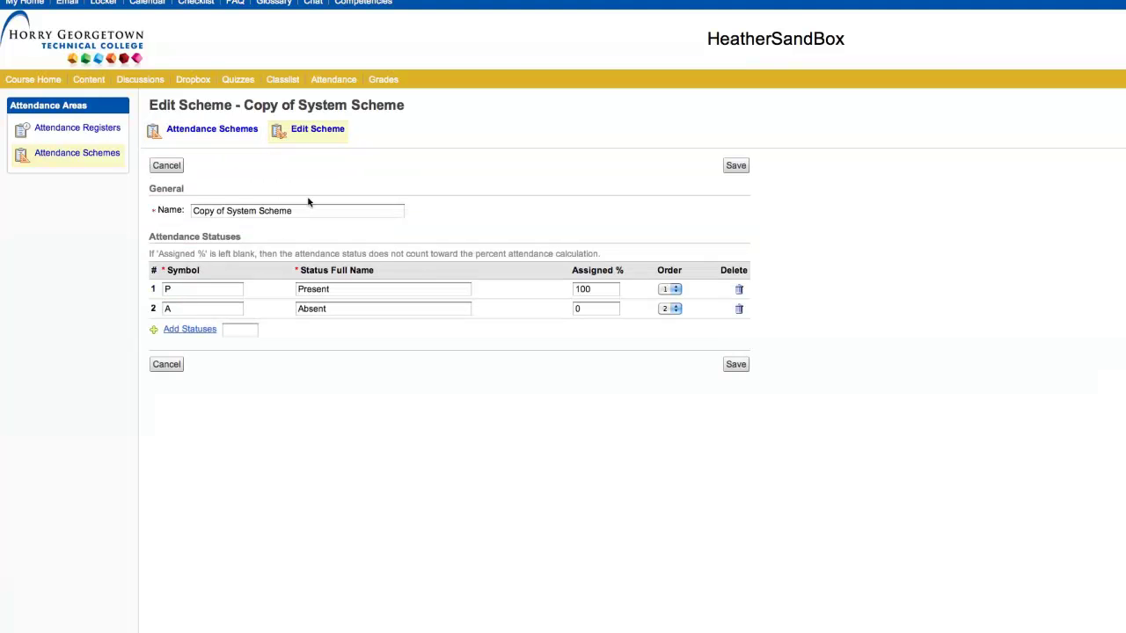
drag(297, 211, 187, 209)
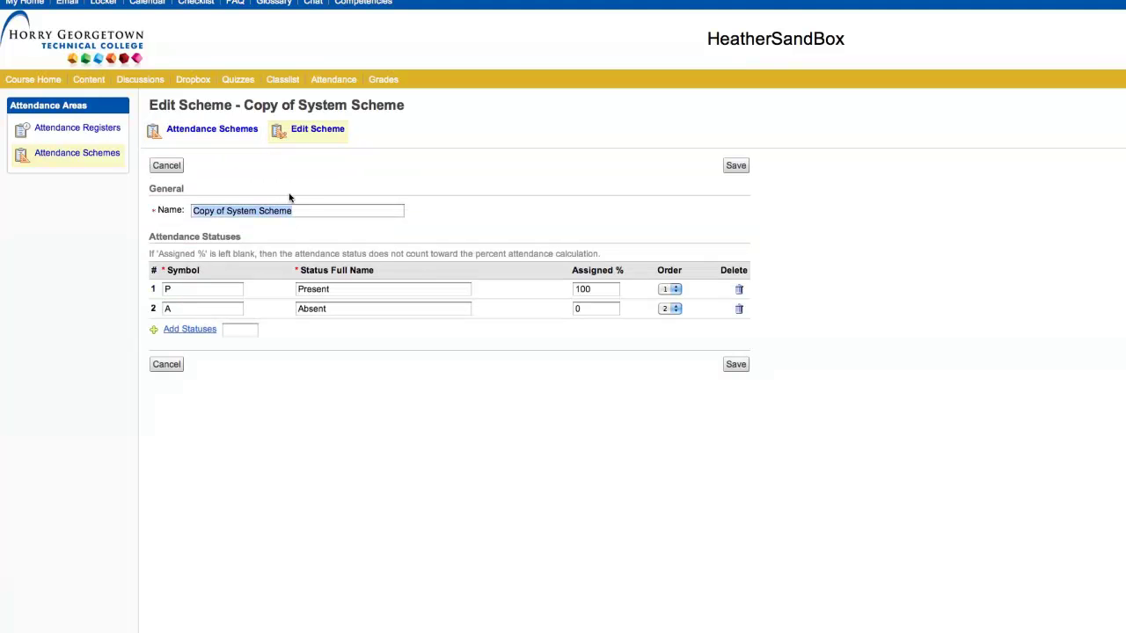
text(PA)
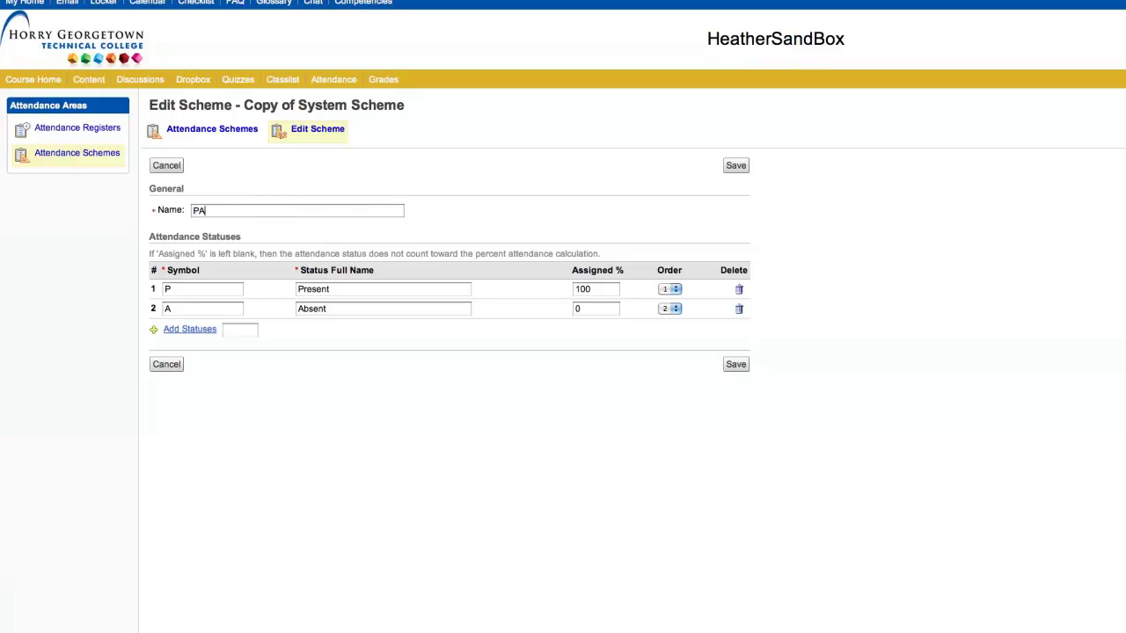
text(T)
click(247, 331)
text(1)
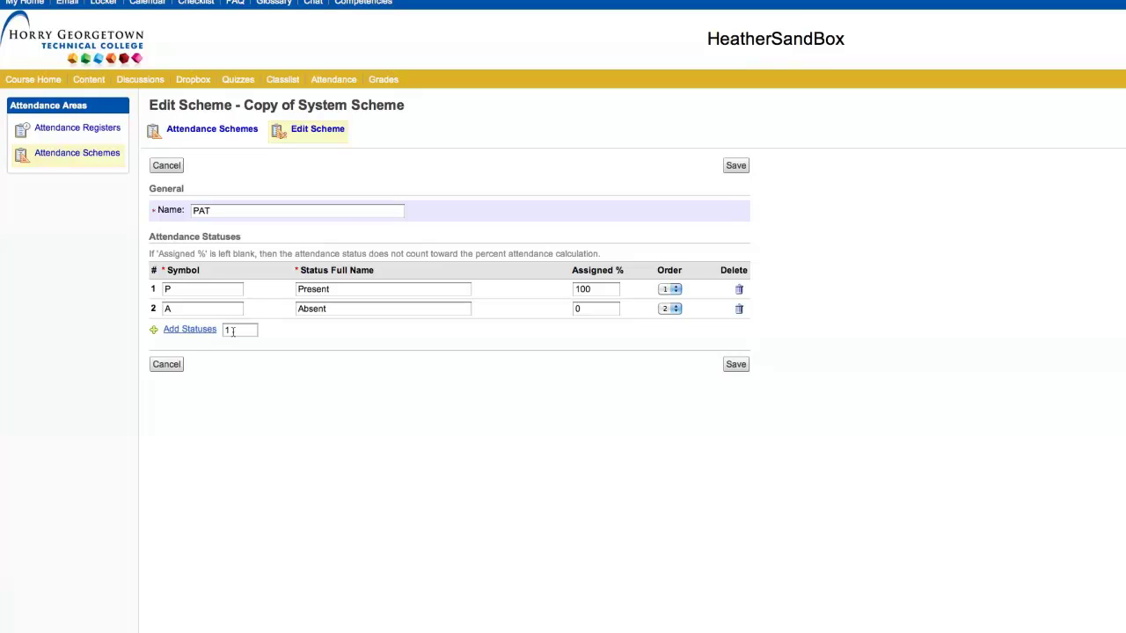
Add a third status row with symbol T, full name Tardy, and 33%
click(185, 329)
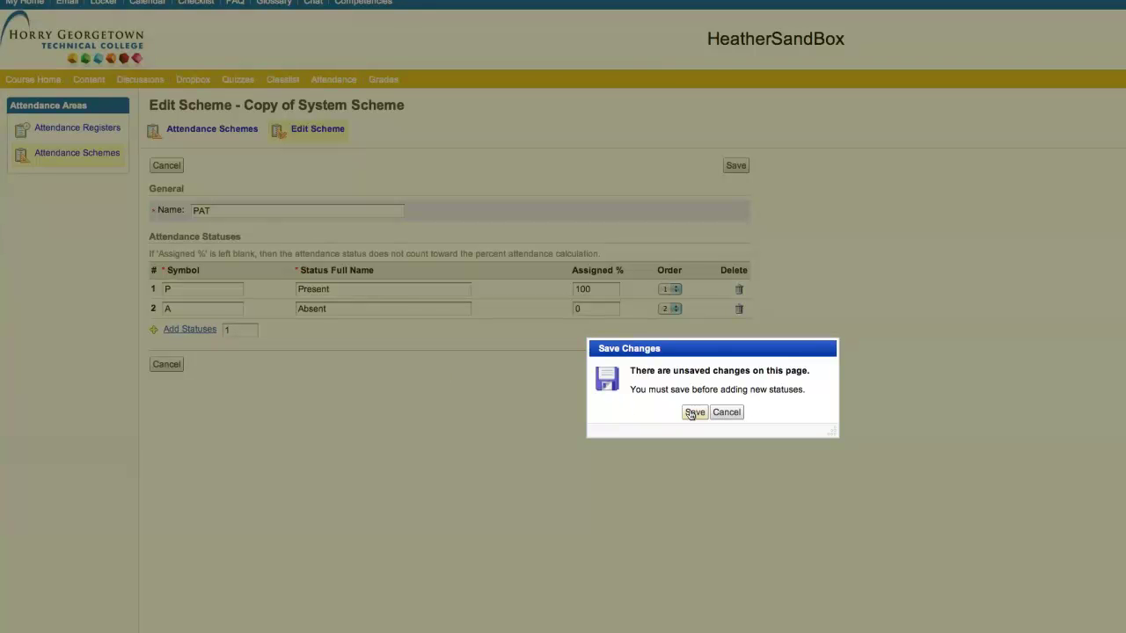
click(693, 413)
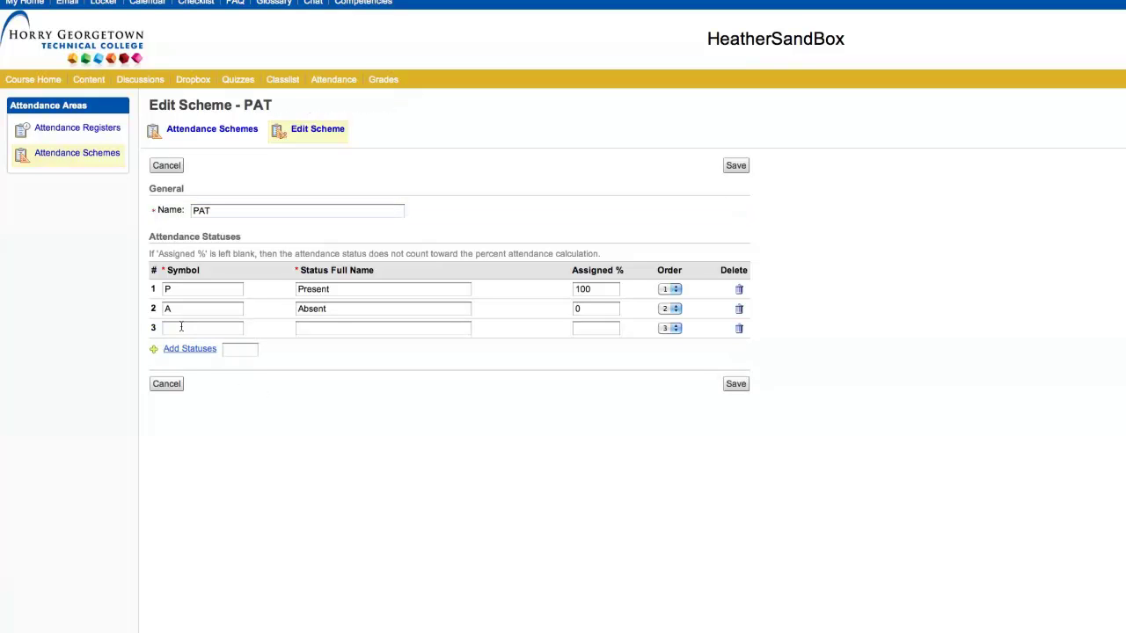
click(181, 327)
text(T)
key(Tab)
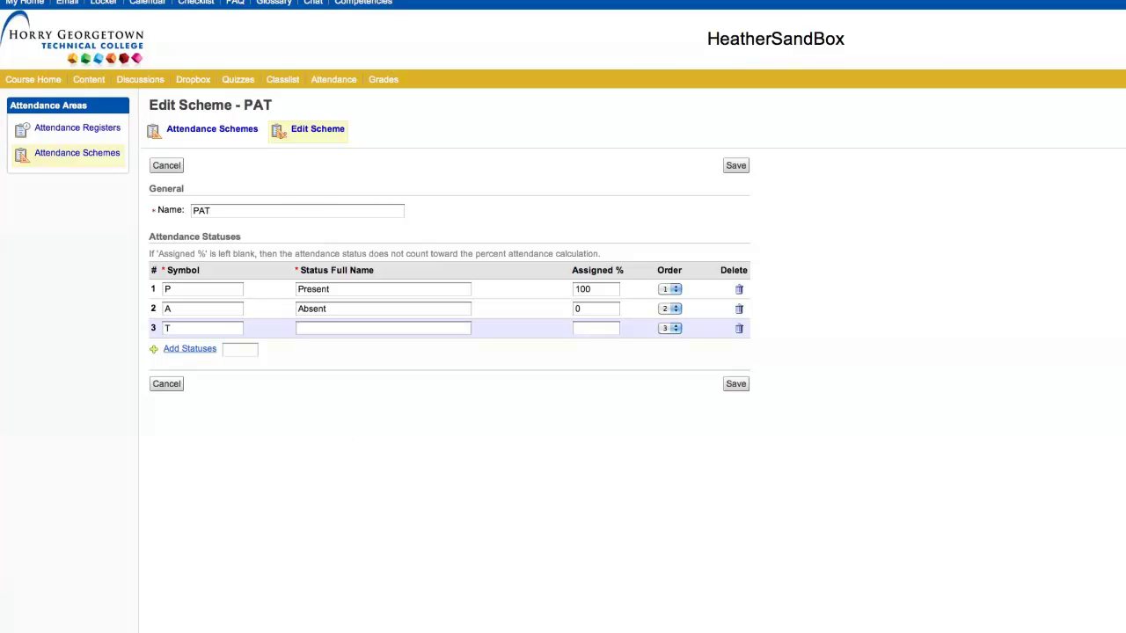
text(Tard)
text(y)
key(Tab)
text(33)
Re-enter Tardy's 33% value and clear a mistaken deletion mark on the Tardy row
drag(591, 328, 541, 334)
key(BackSpace)
drag(597, 290, 519, 291)
click(580, 328)
text(33)
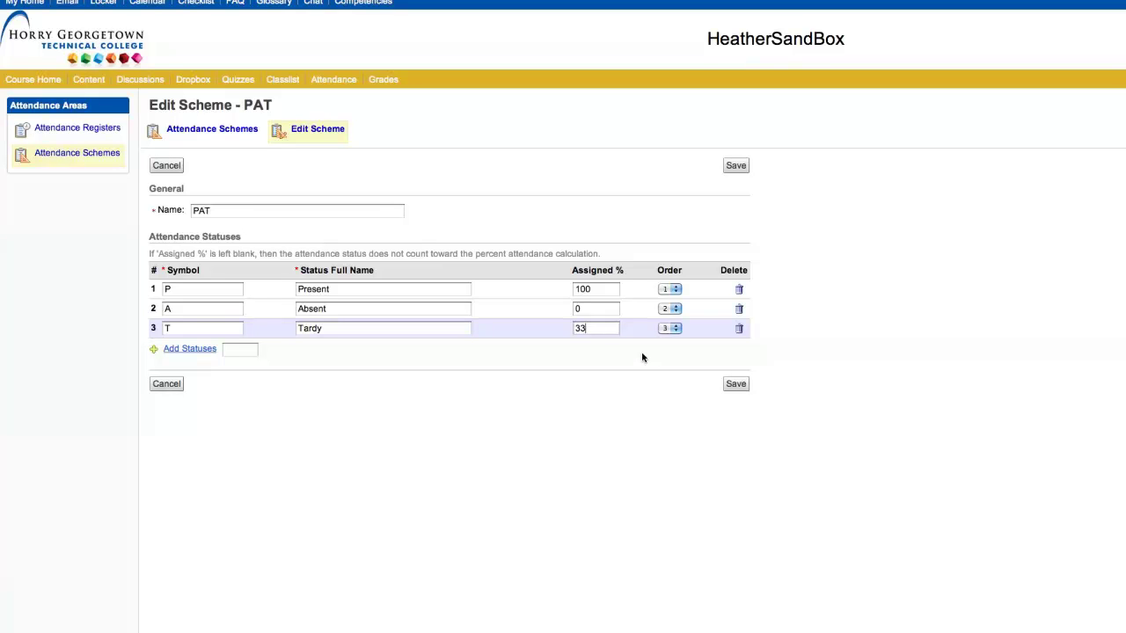
click(246, 349)
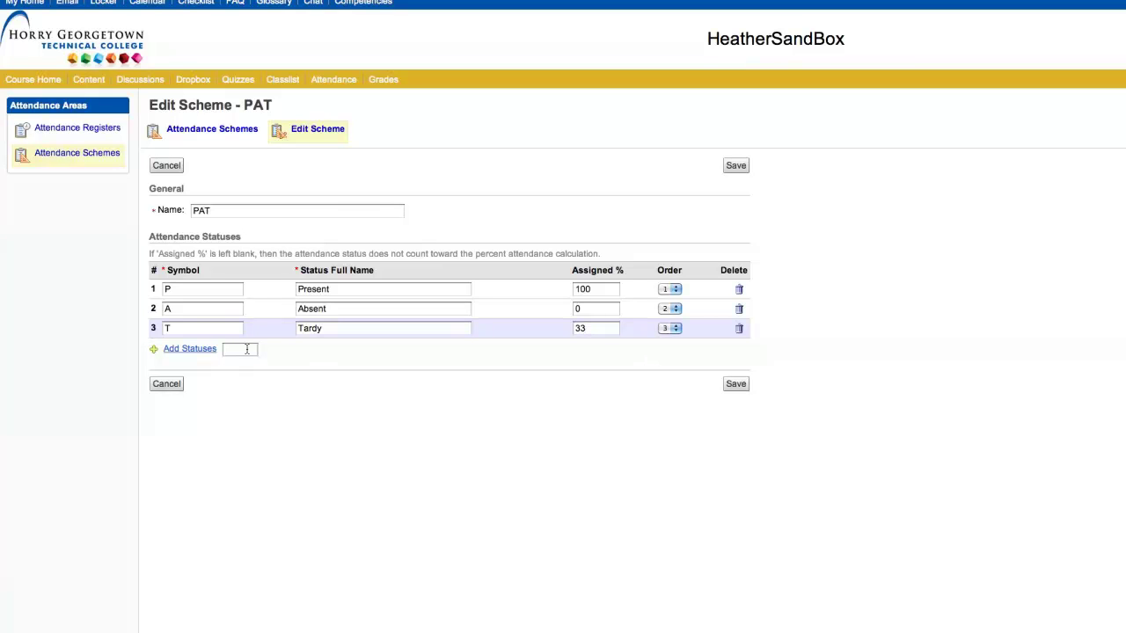
click(738, 329)
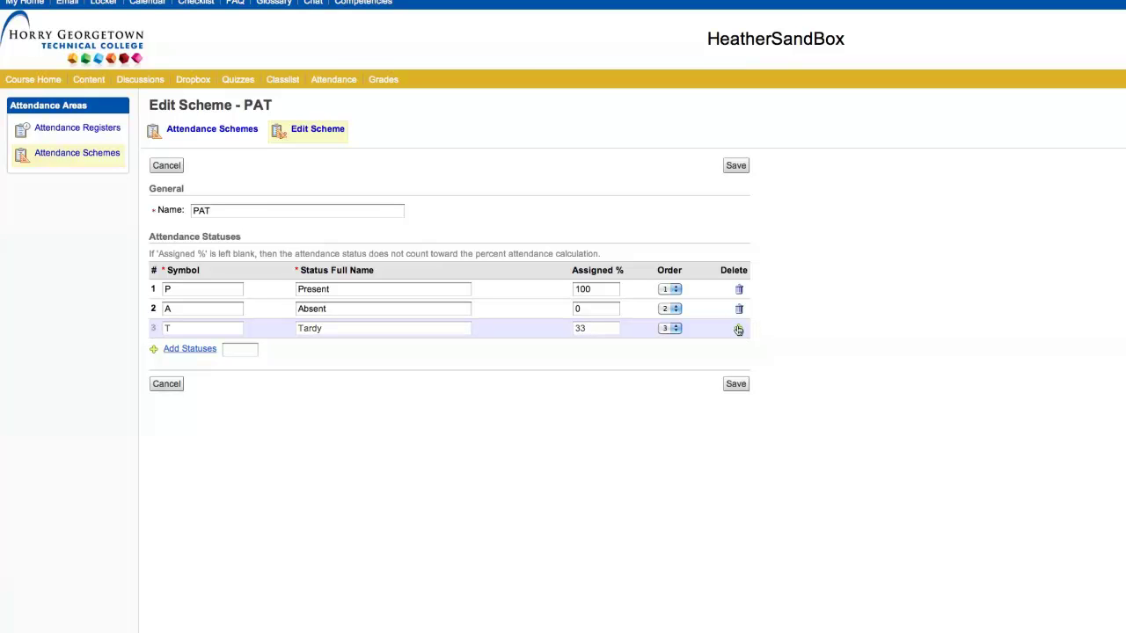
click(738, 328)
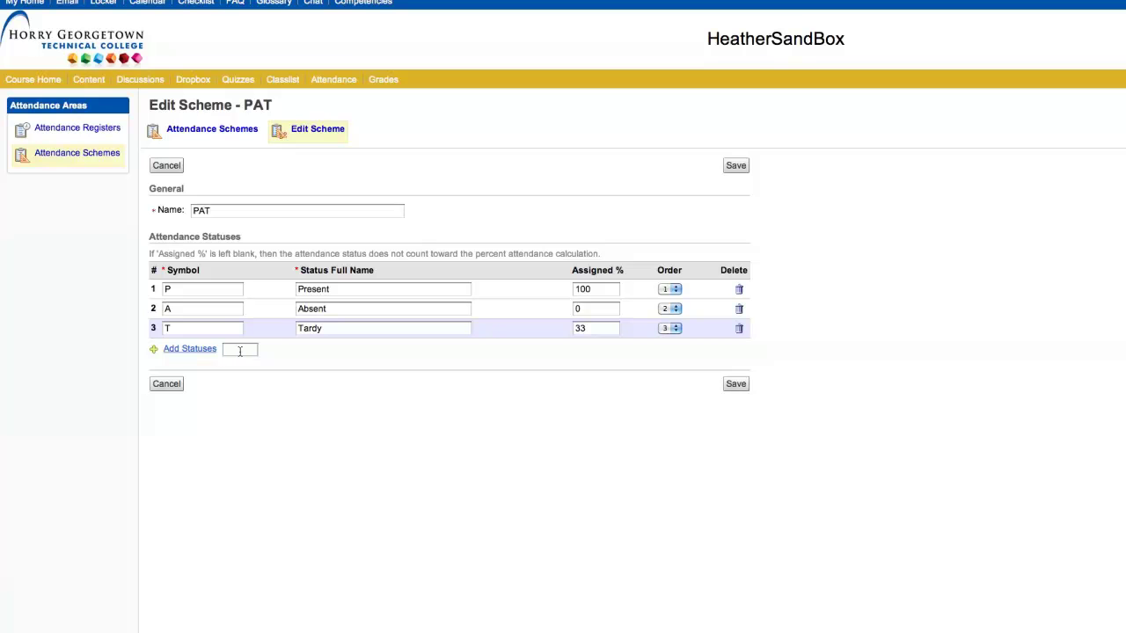
click(360, 332)
Save PAT, set it as the course's default scheme, and go to Attendance Registers
click(732, 383)
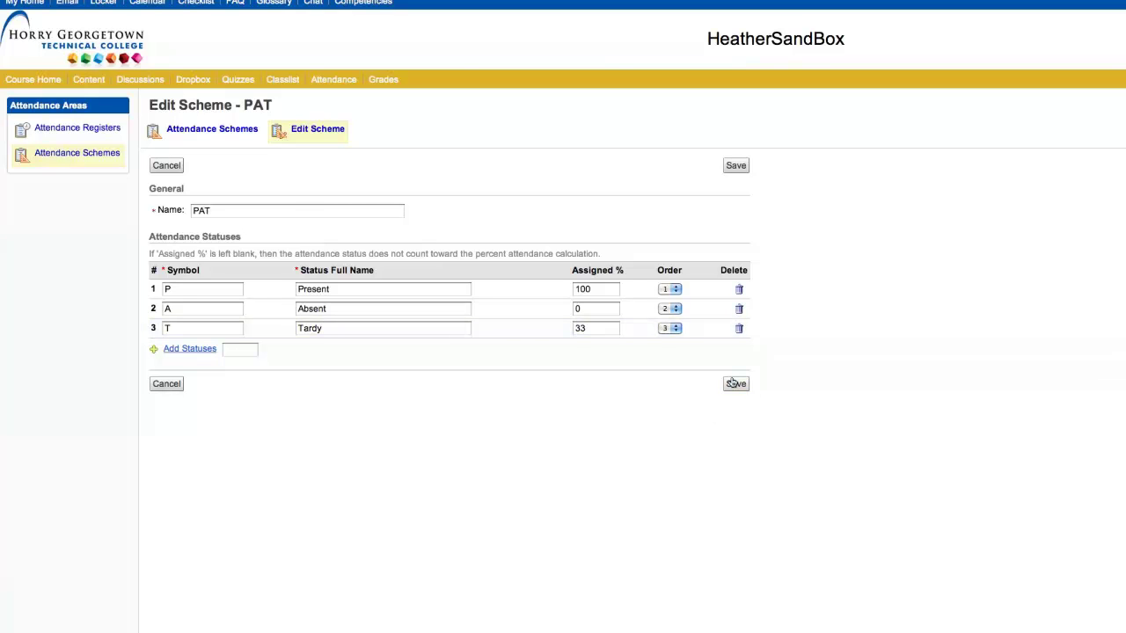
click(212, 129)
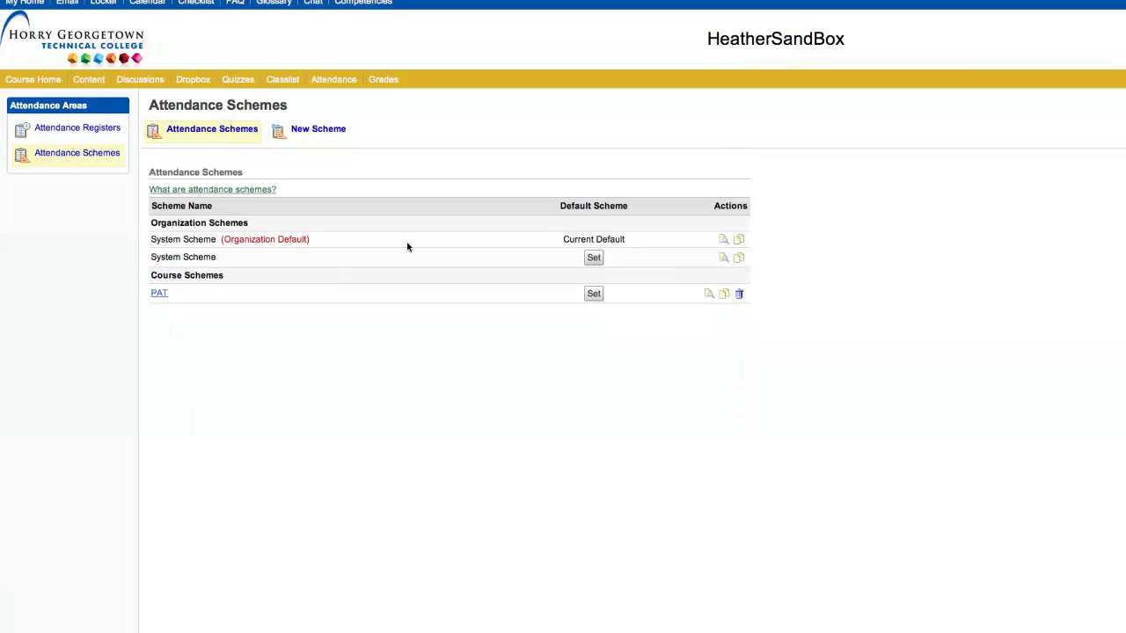
click(596, 297)
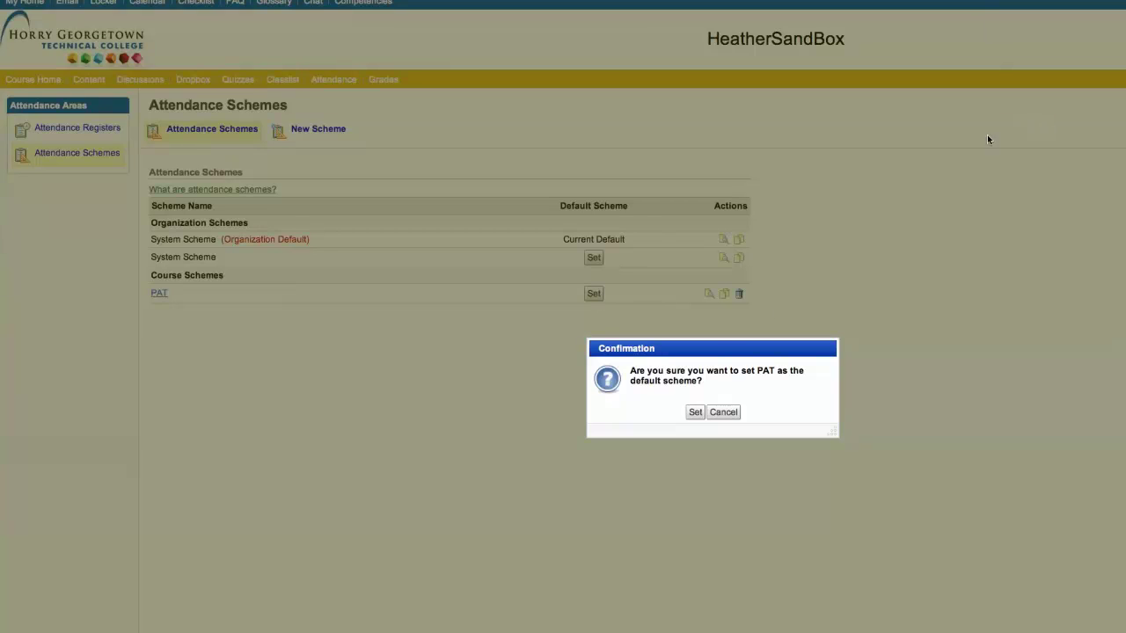
click(695, 413)
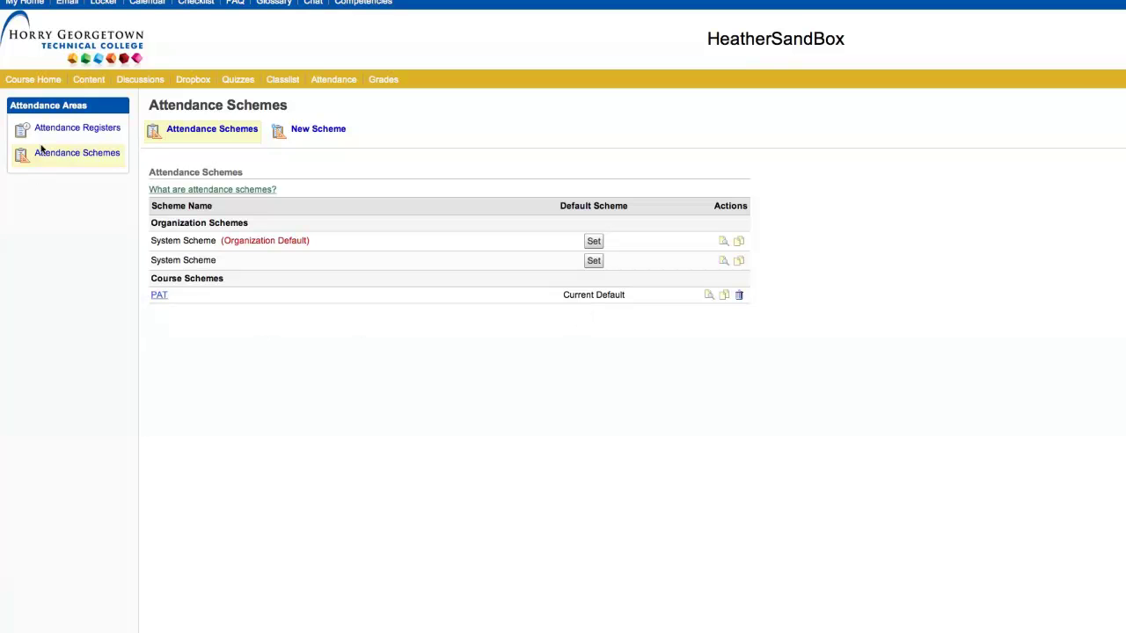
click(55, 130)
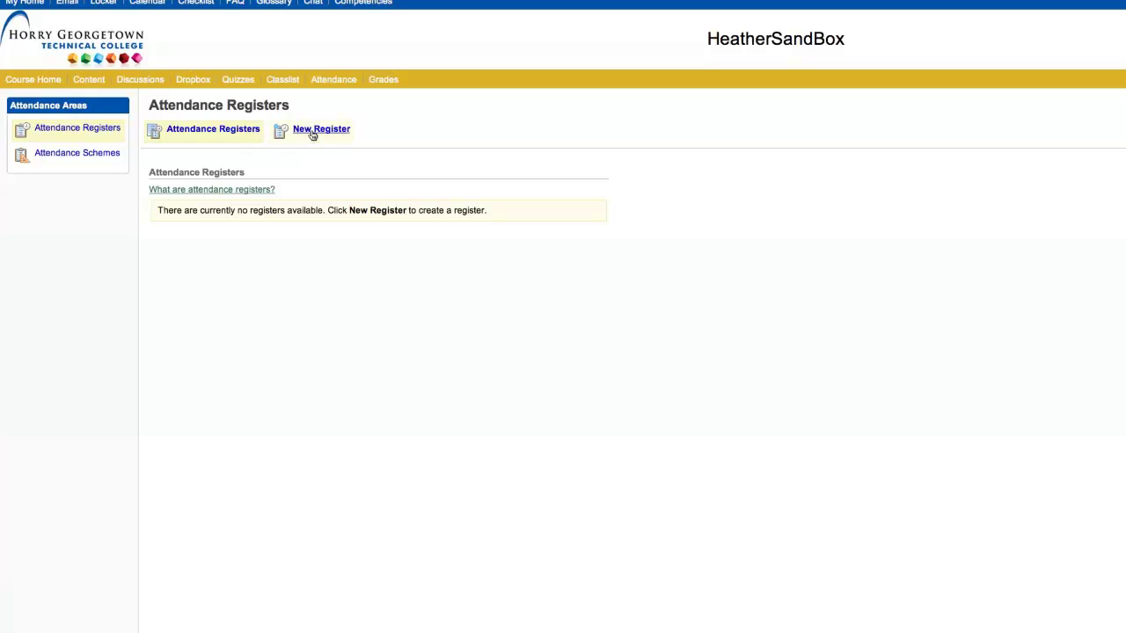
Start a new attendance register, keeping PAT as its scheme
click(310, 133)
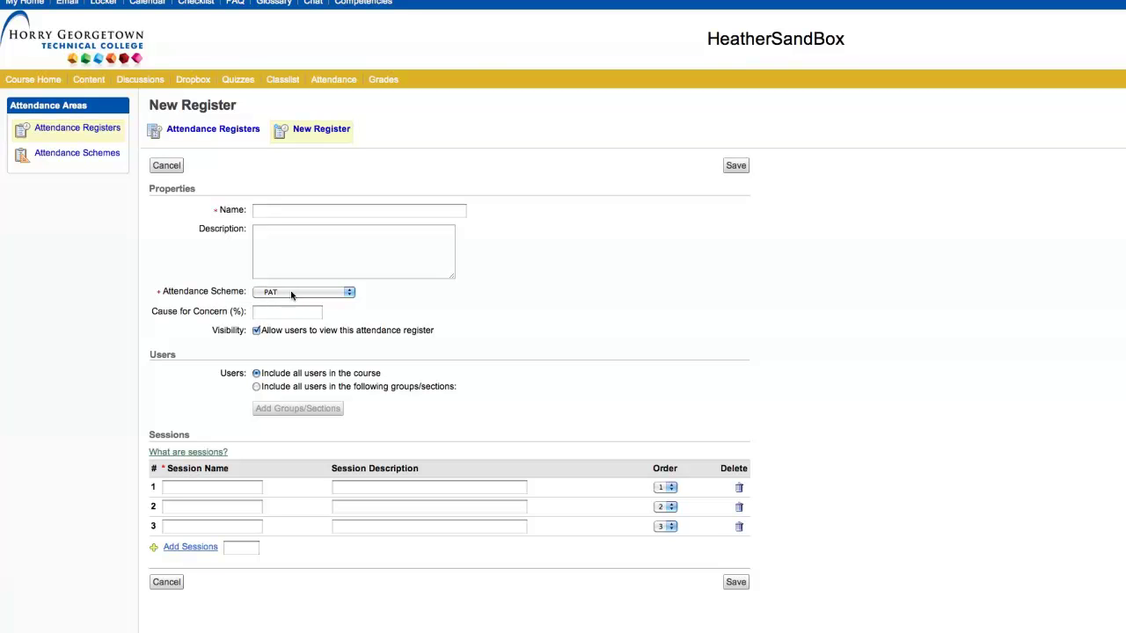
click(351, 295)
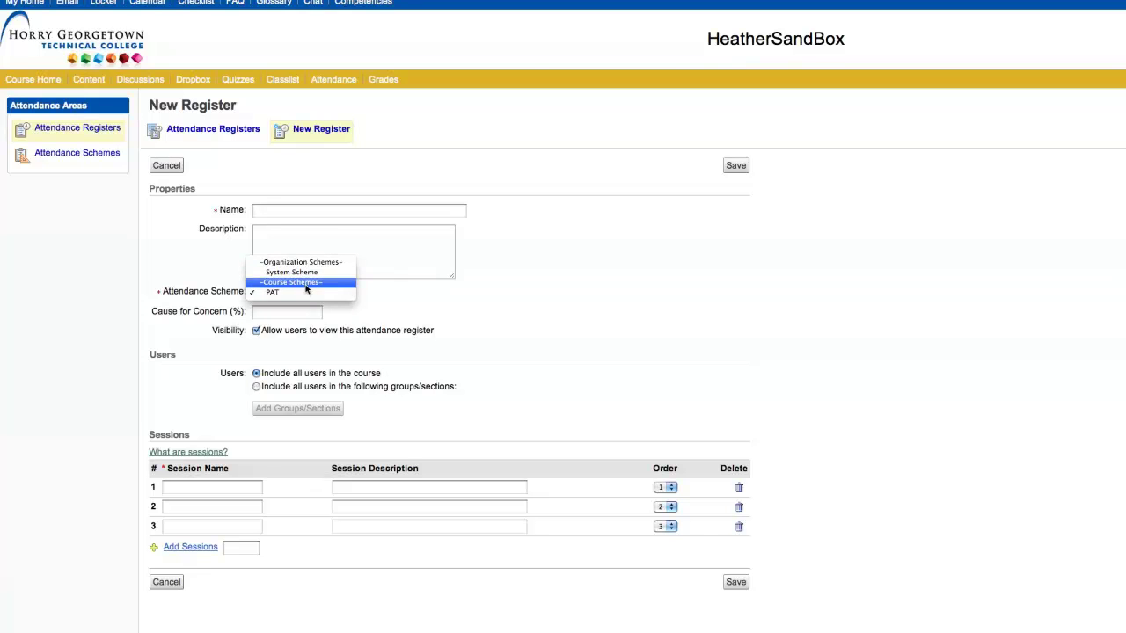
click(220, 298)
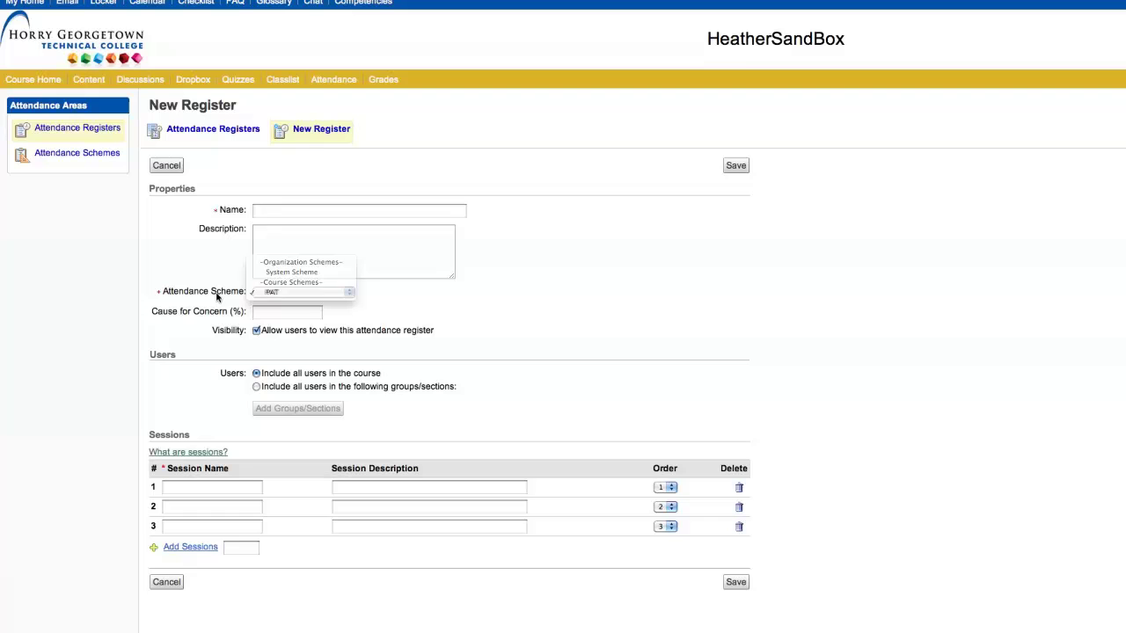
Name the register HeatherSandBox by dragging in the course title from the header
click(262, 210)
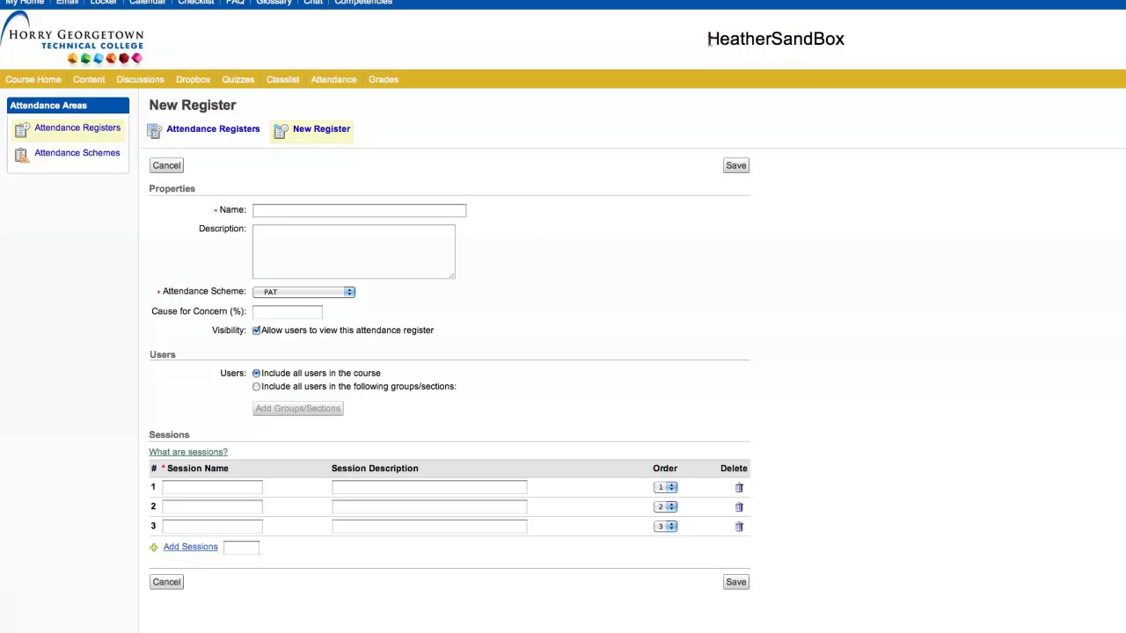
drag(708, 40, 859, 39)
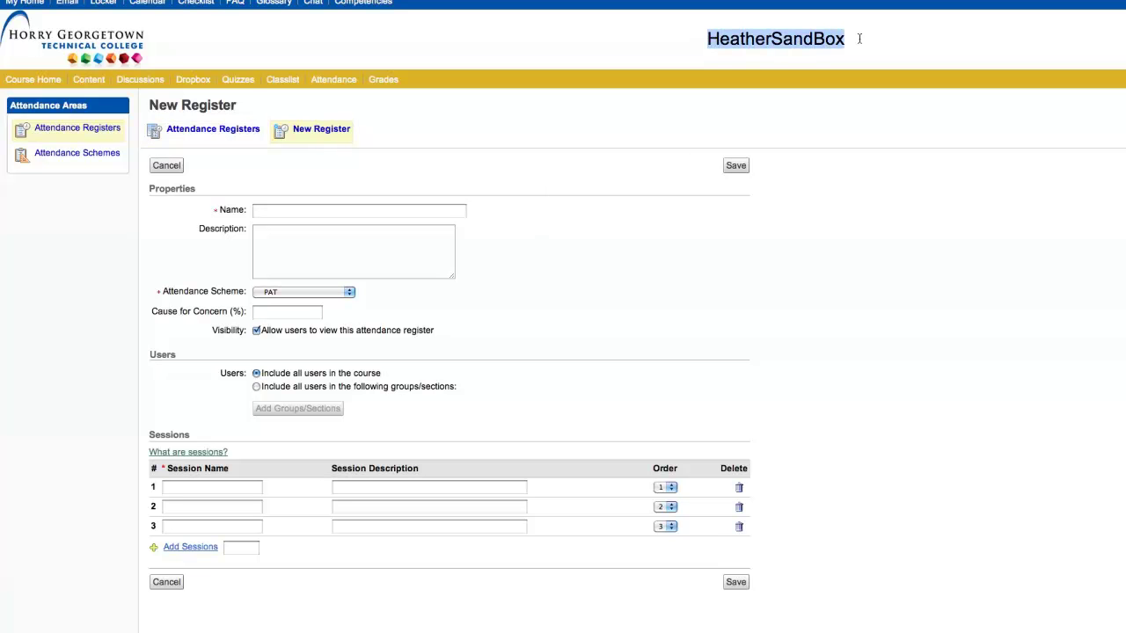
drag(769, 35, 397, 216)
drag(707, 39, 851, 36)
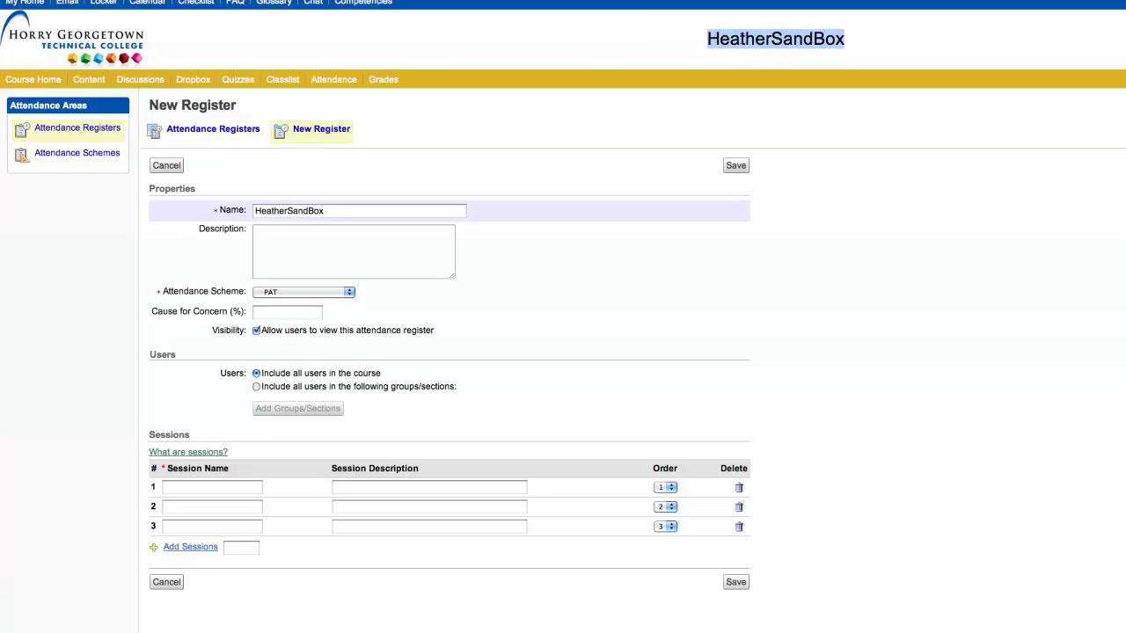
mouse_move(741, 39)
mouse_down()
mouse_move(535, 155)
mouse_move(463, 168)
mouse_up()
drag(336, 211, 222, 216)
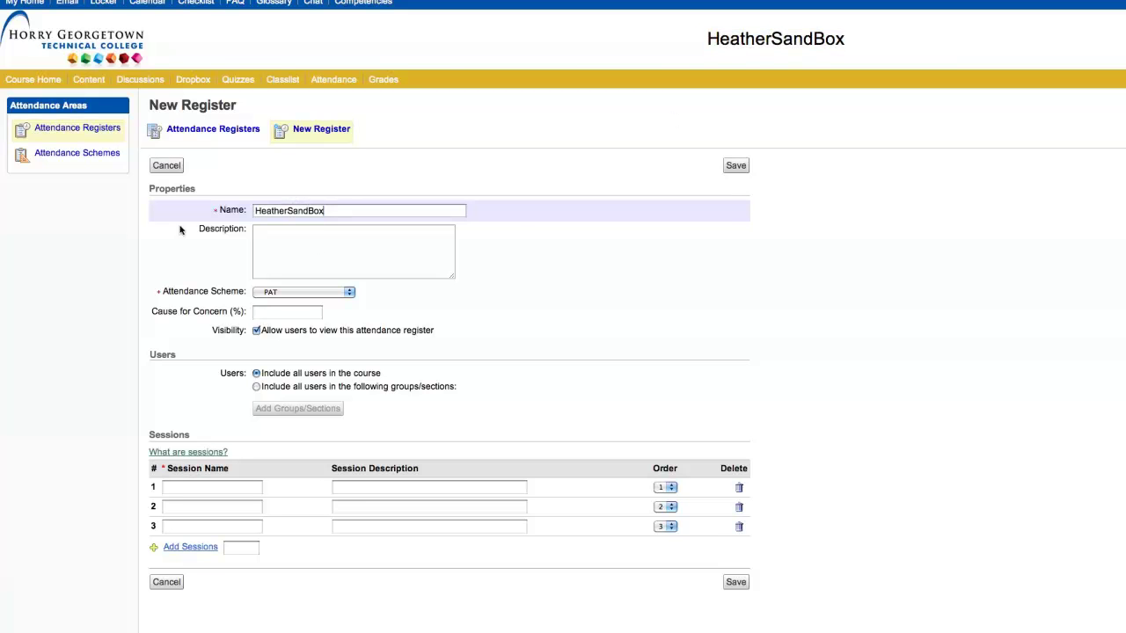
drag(326, 211, 198, 212)
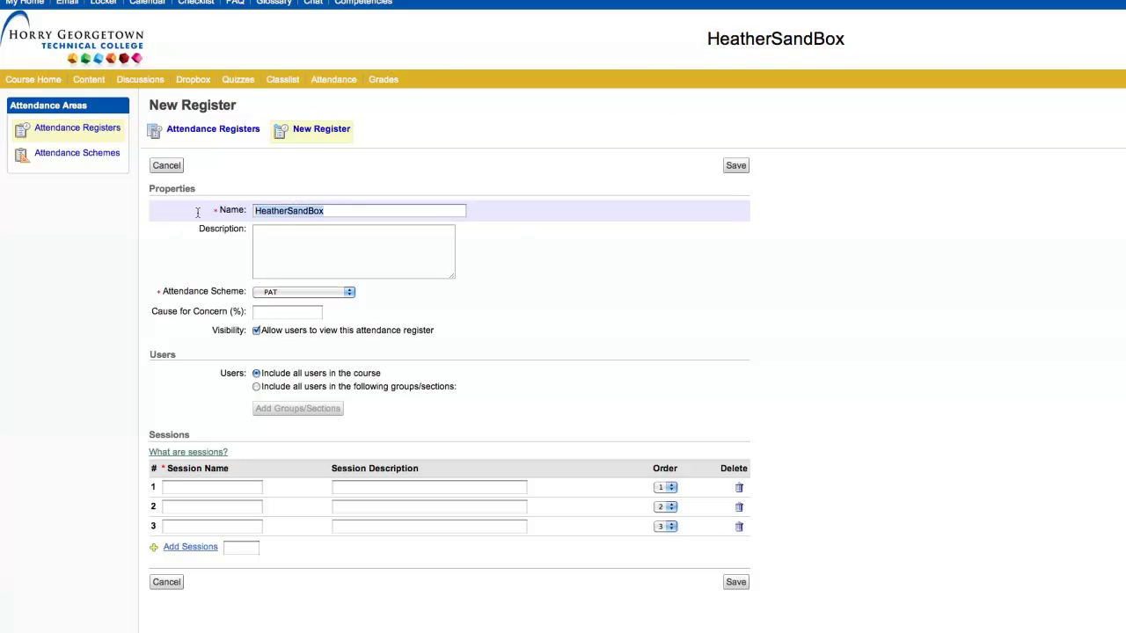
Set the cause-for-concern threshold to 75% and keep all course users included
click(280, 249)
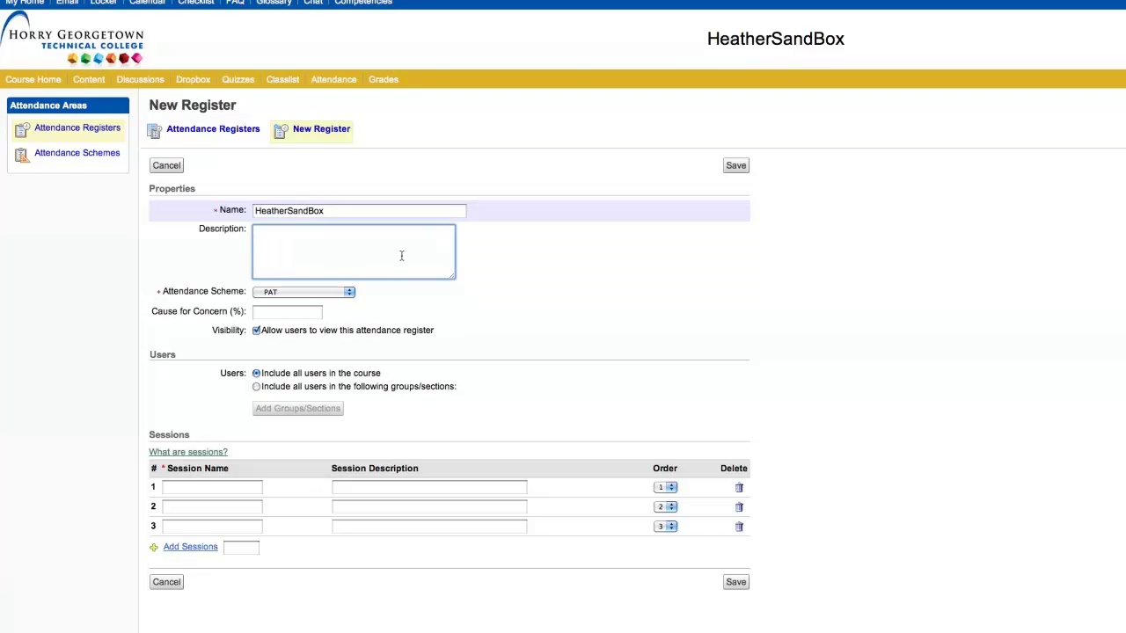
click(260, 312)
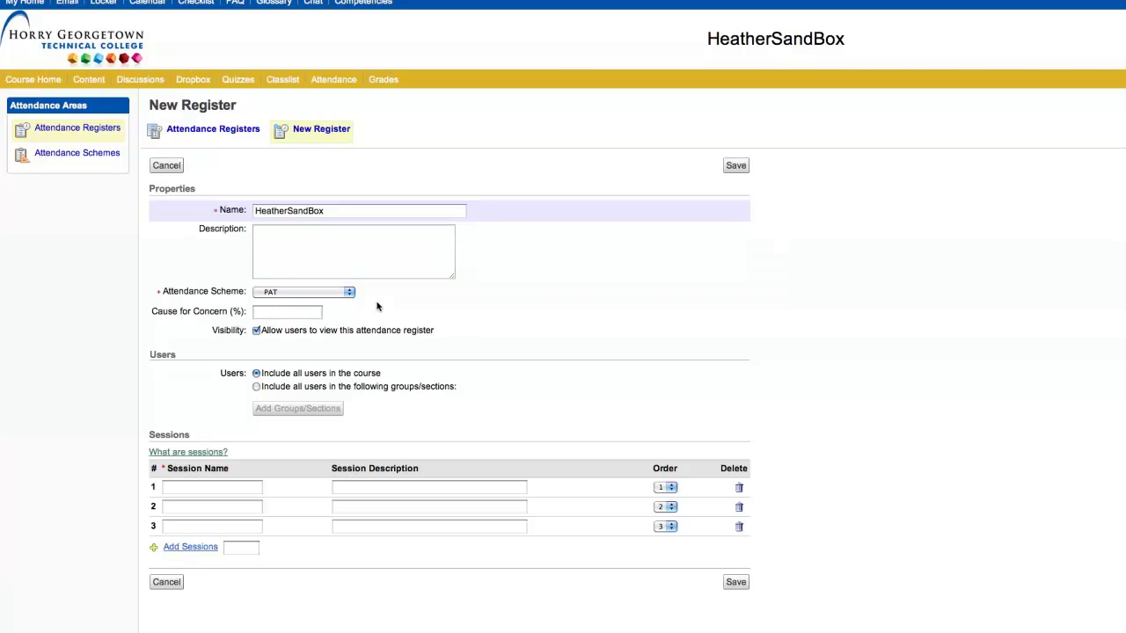
click(263, 313)
text(75)
click(256, 388)
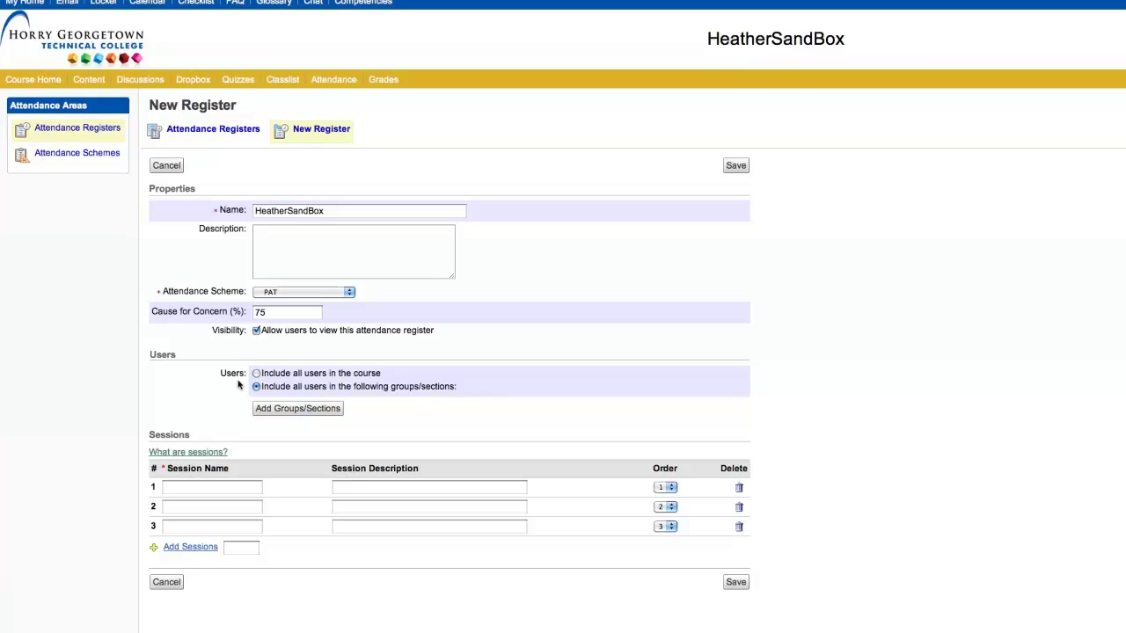
click(256, 373)
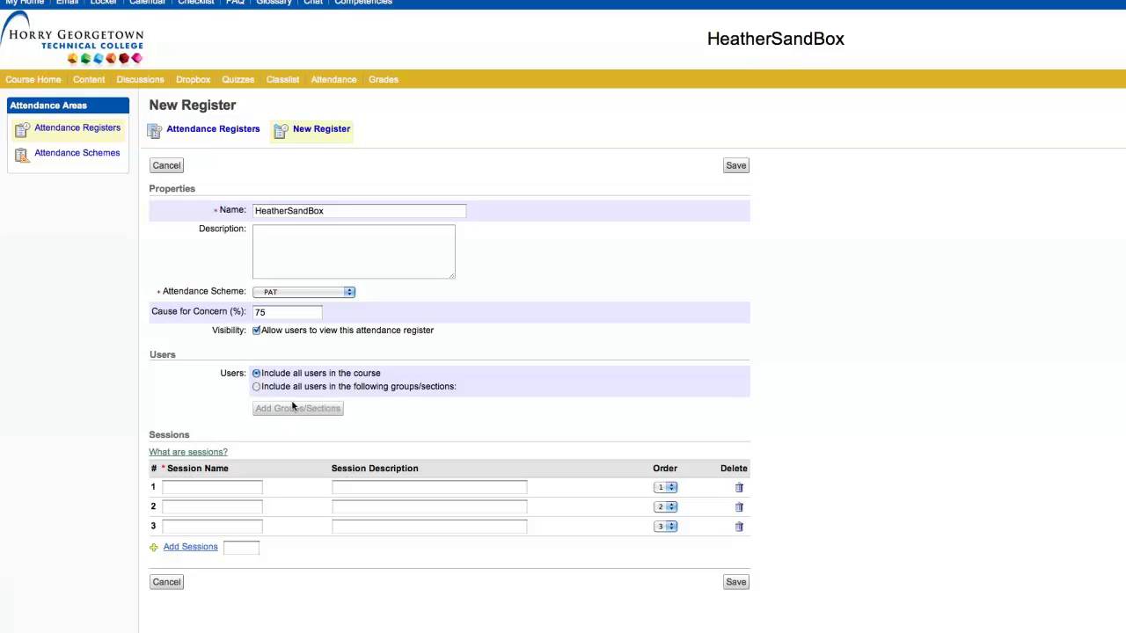
click(226, 487)
Name the first session 3-12-12, leaving its description blank
text(3-12-12)
key(Tab)
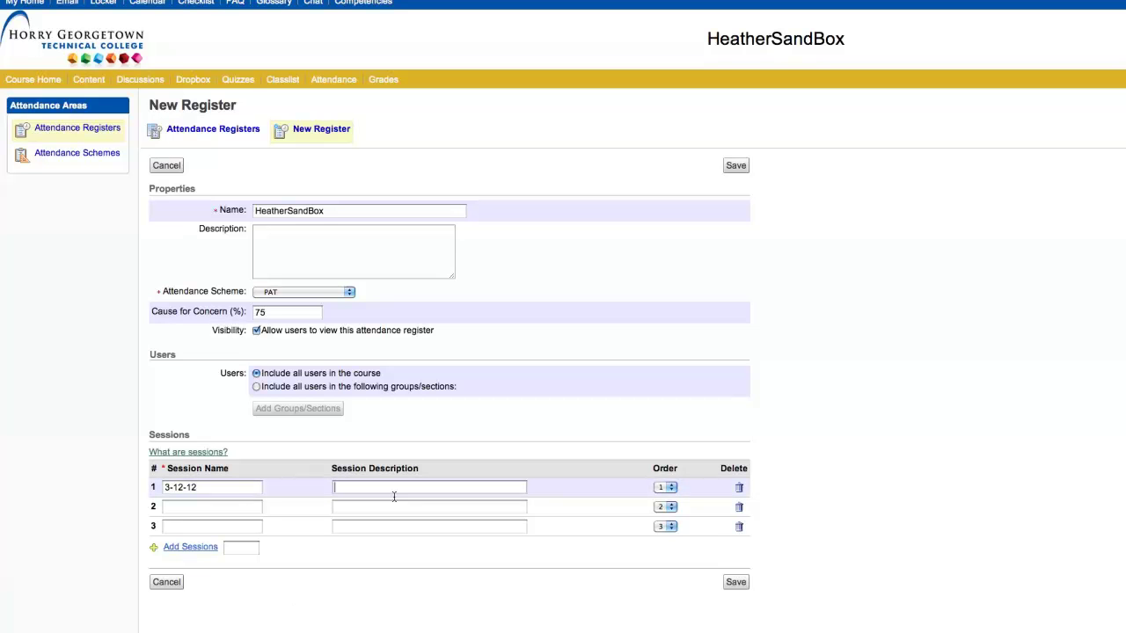
click(202, 489)
click(349, 486)
text(Spring)
drag(365, 489, 282, 484)
key(BackSpace)
Name the other sessions 3-14-12 and 3-21-12, add no extra sessions, and save the register
text(3-14-)
text(12)
key(Tab)
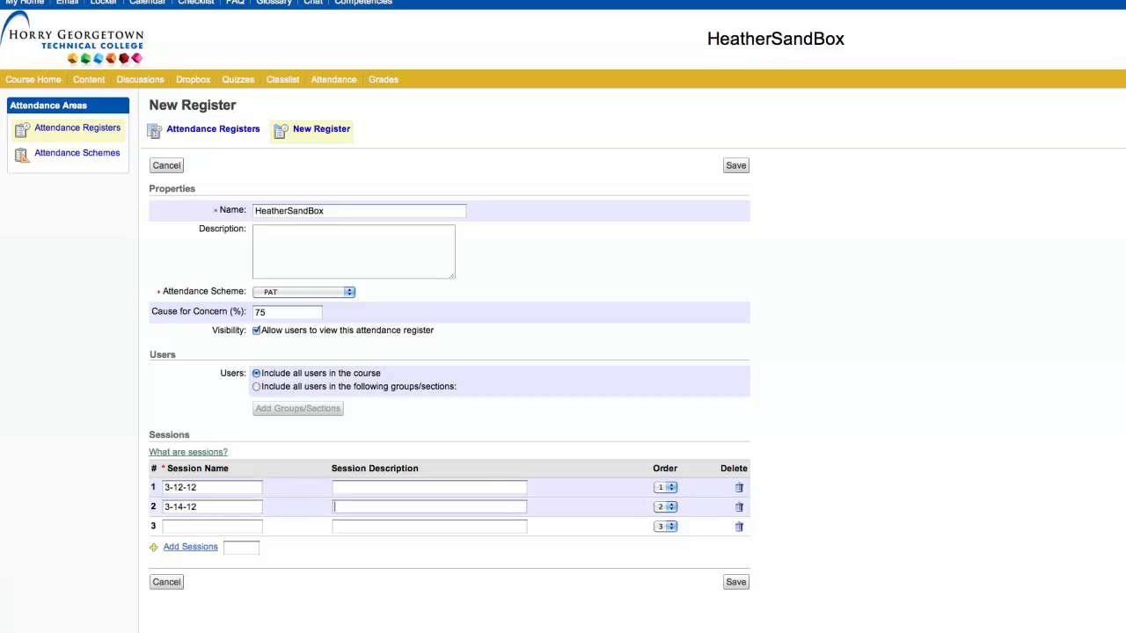
click(225, 527)
text(3)
text(-21-12)
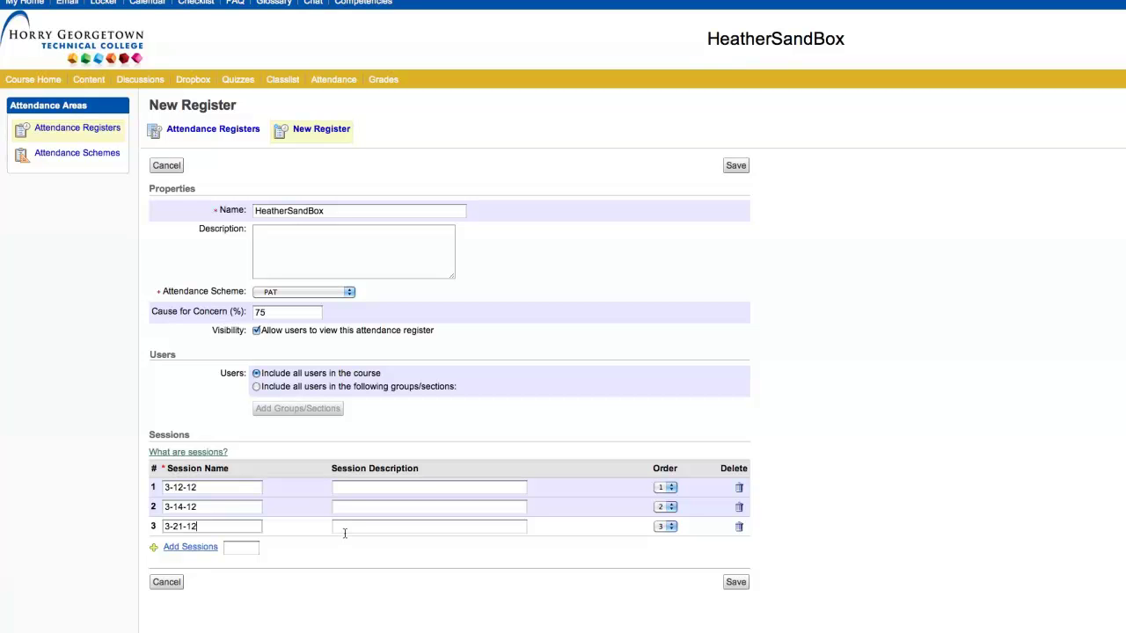
click(345, 530)
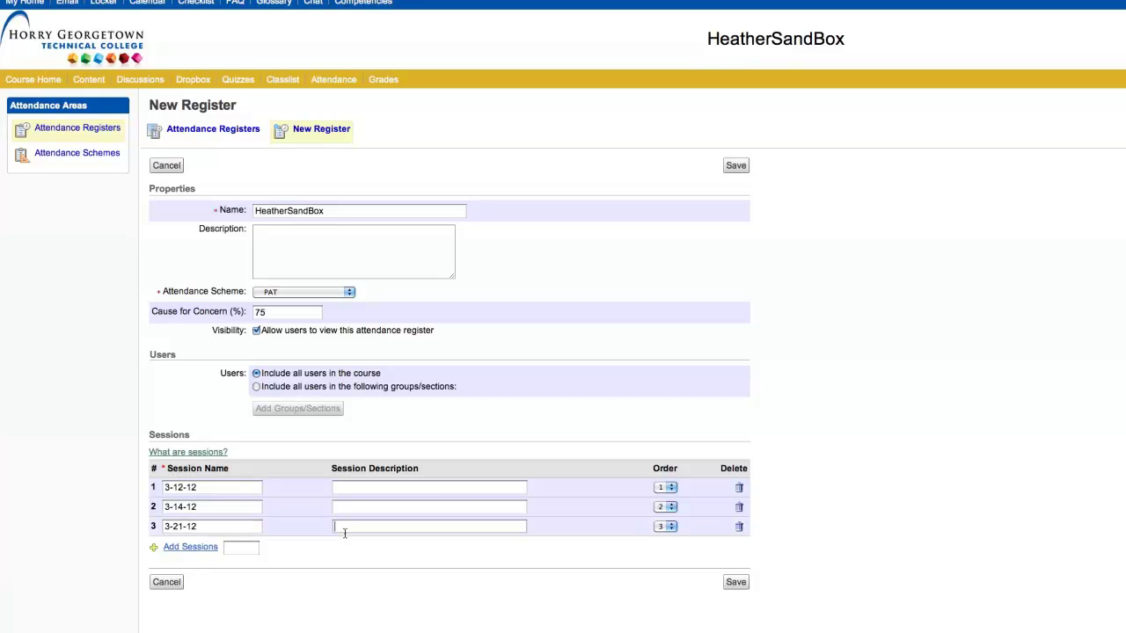
click(249, 548)
text(3)
click(186, 552)
key(BackSpace)
drag(201, 488, 137, 481)
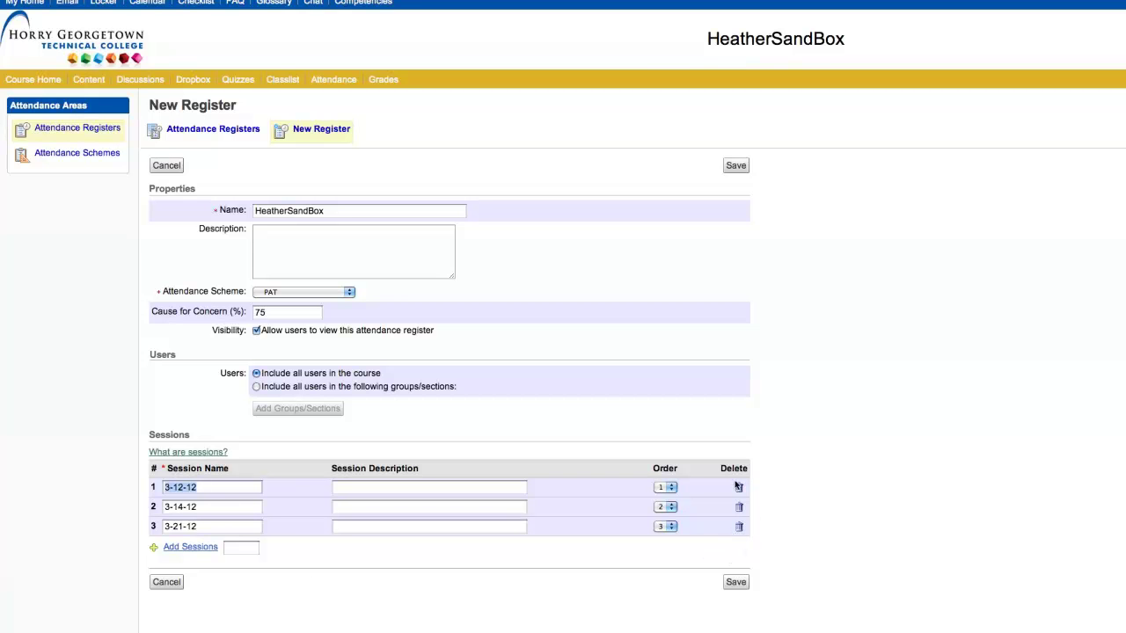
click(635, 595)
click(736, 584)
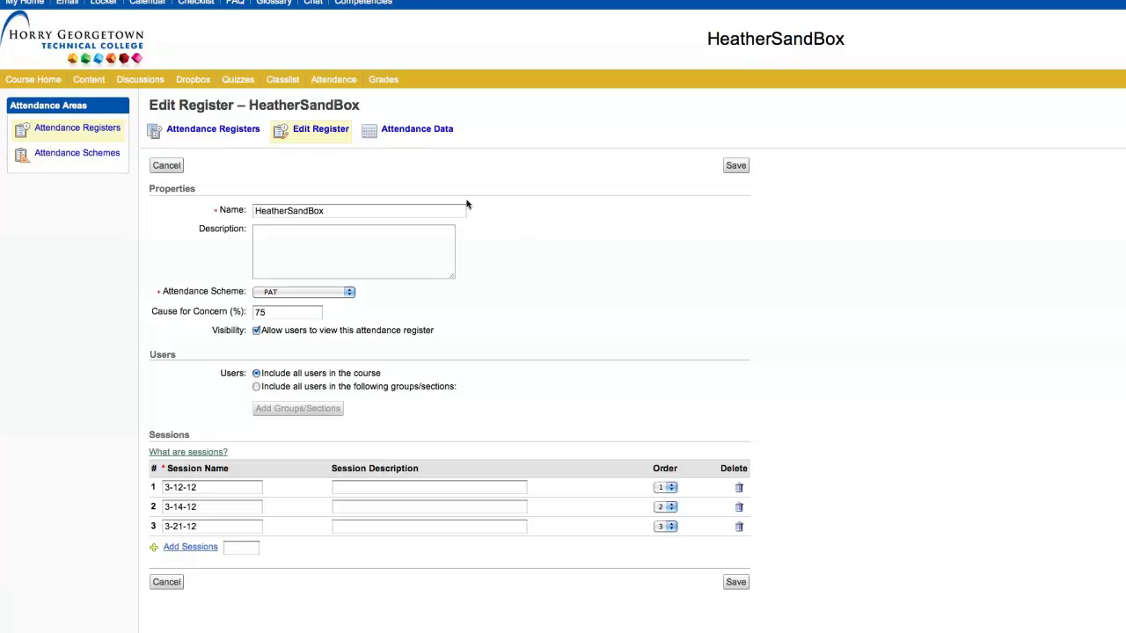
Open the HeatherSandBox Attendance Data table sorted by Last Name
click(408, 132)
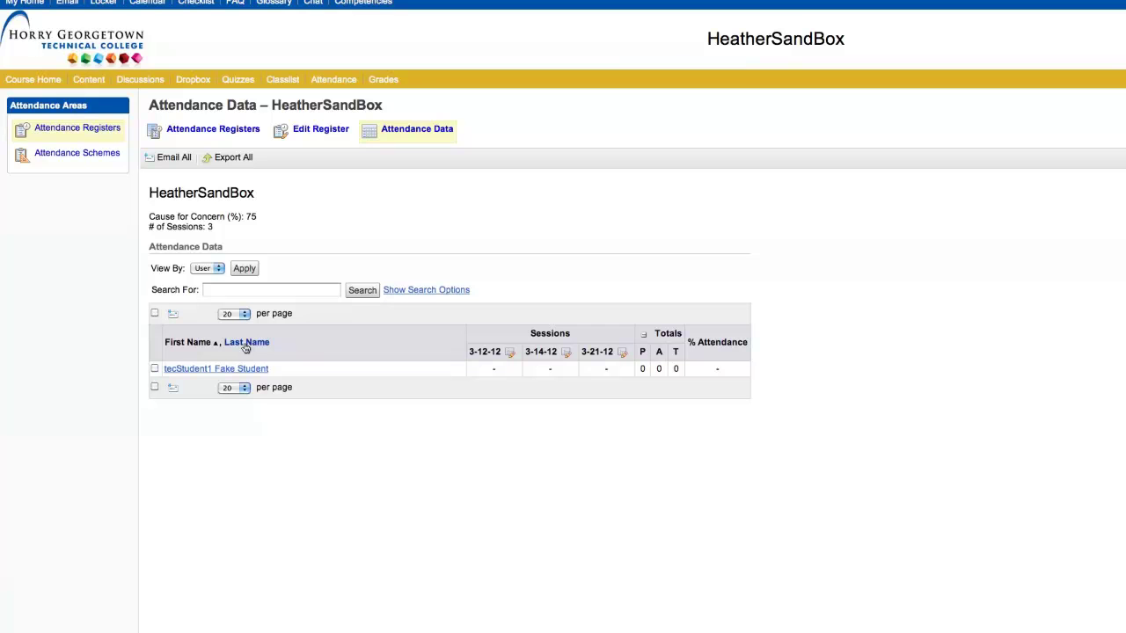
click(246, 344)
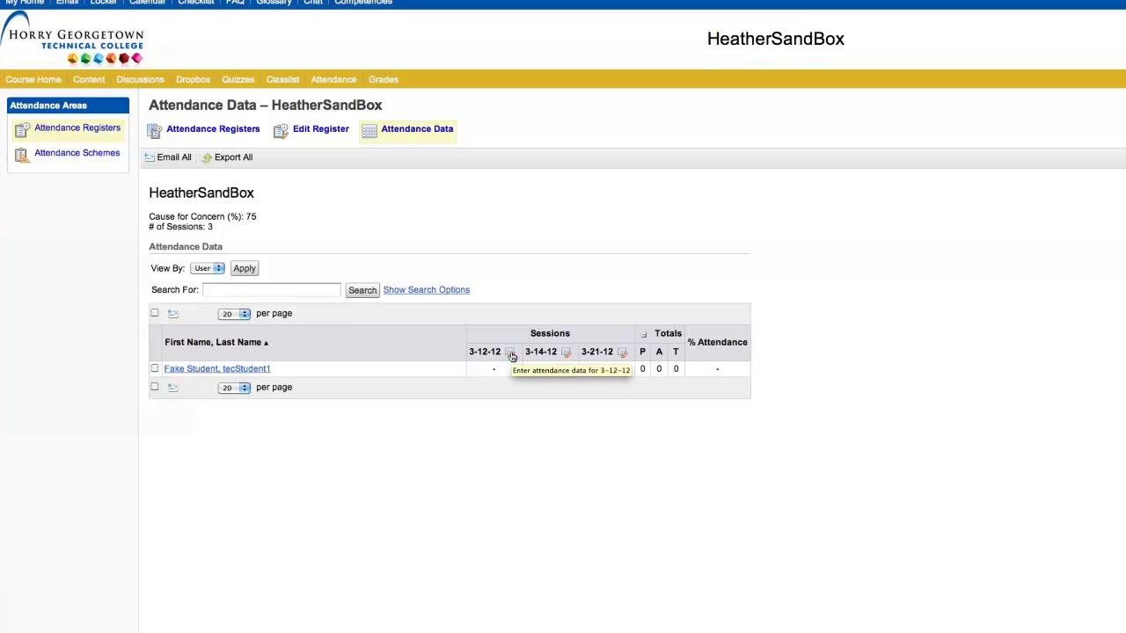
Mark the student P (Present) for the 3-12-12 session and save
click(512, 356)
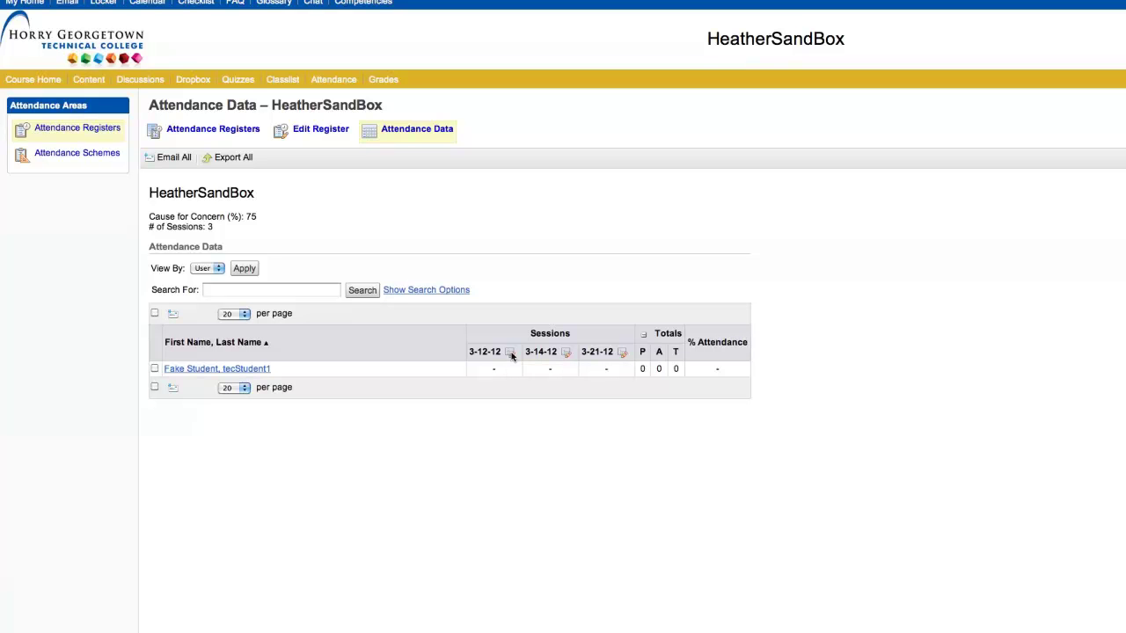
click(498, 314)
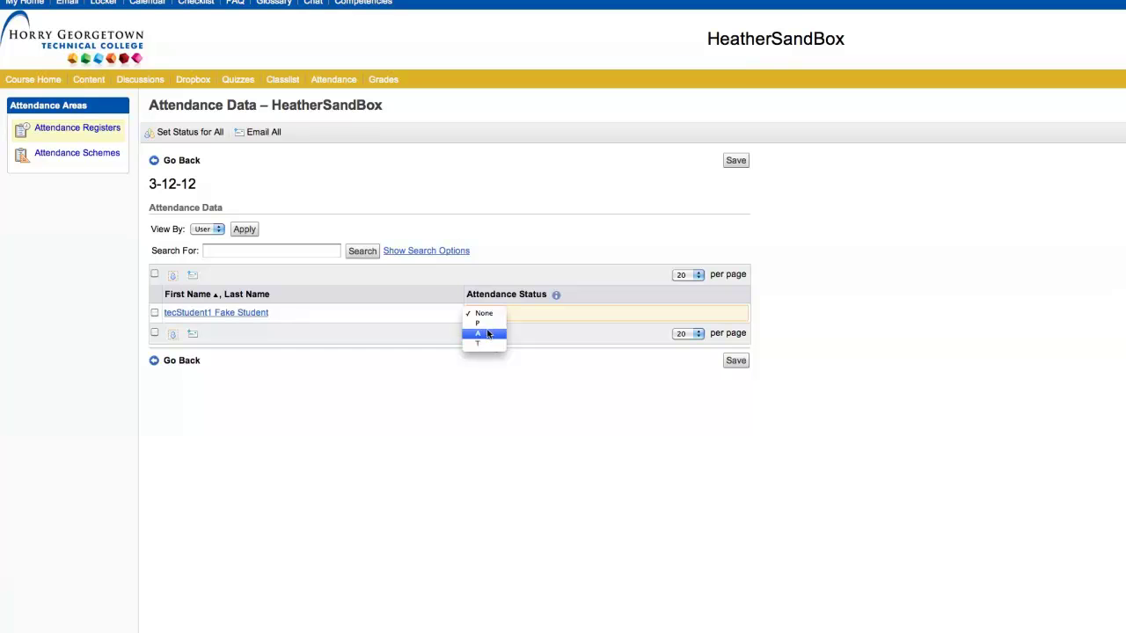
click(484, 323)
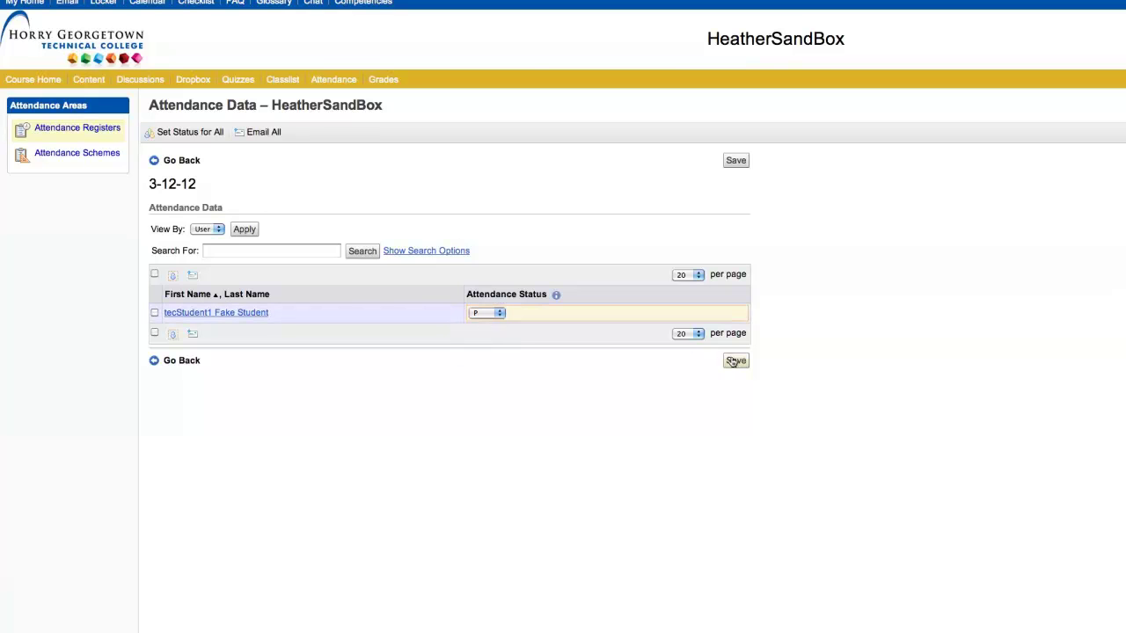
click(735, 361)
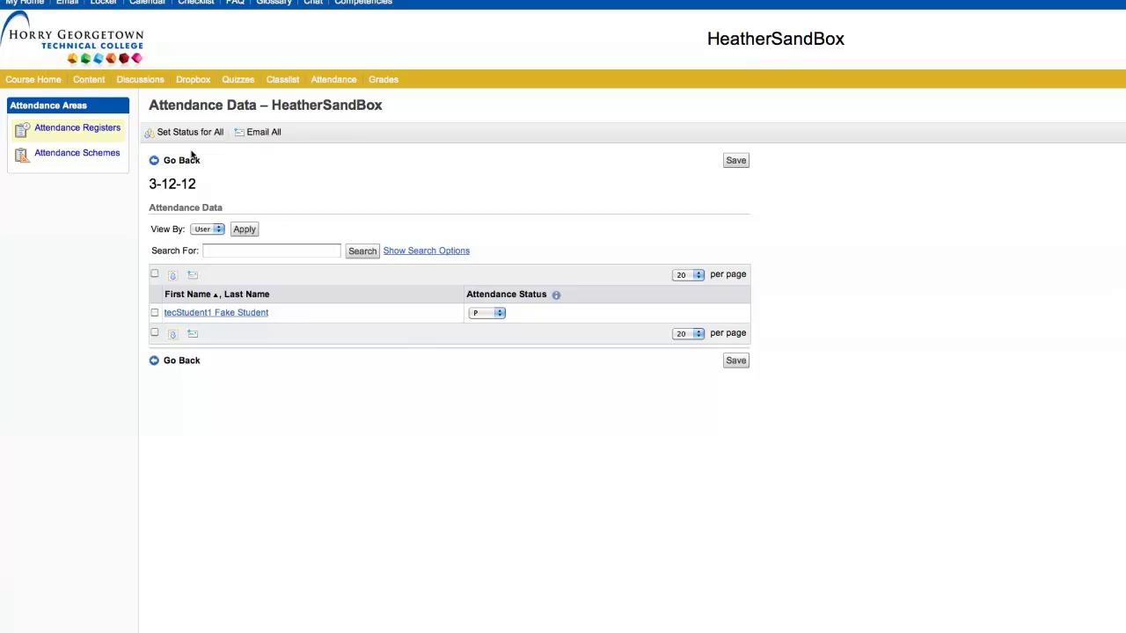
click(178, 161)
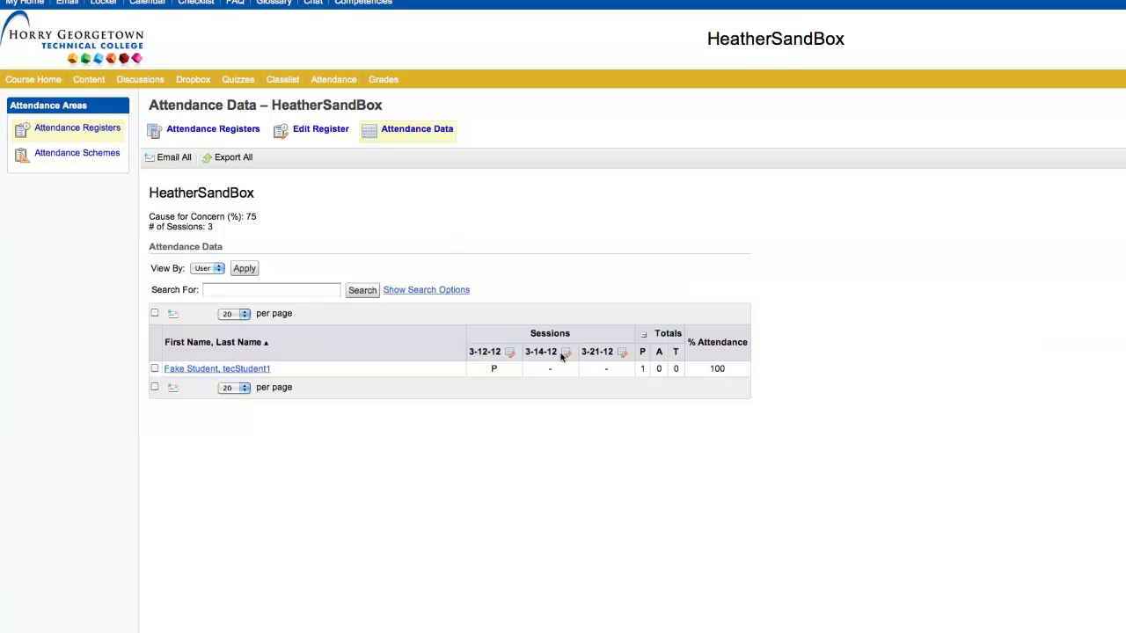
Set all users to P (Present) for the 3-14-12 session, confirming the overwrite
click(567, 352)
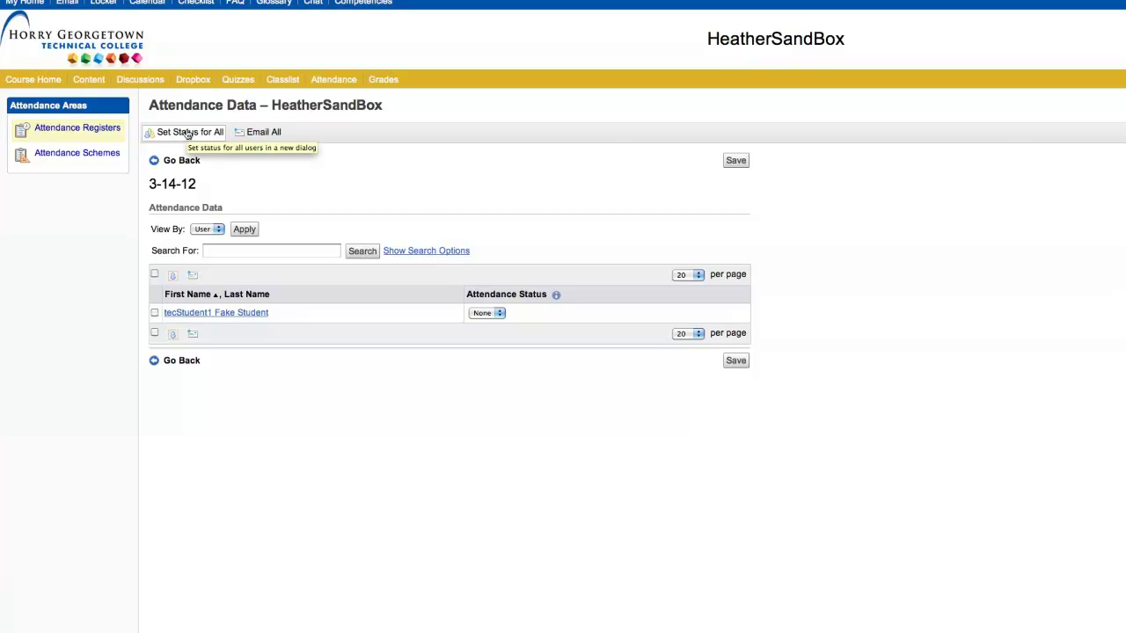
click(187, 134)
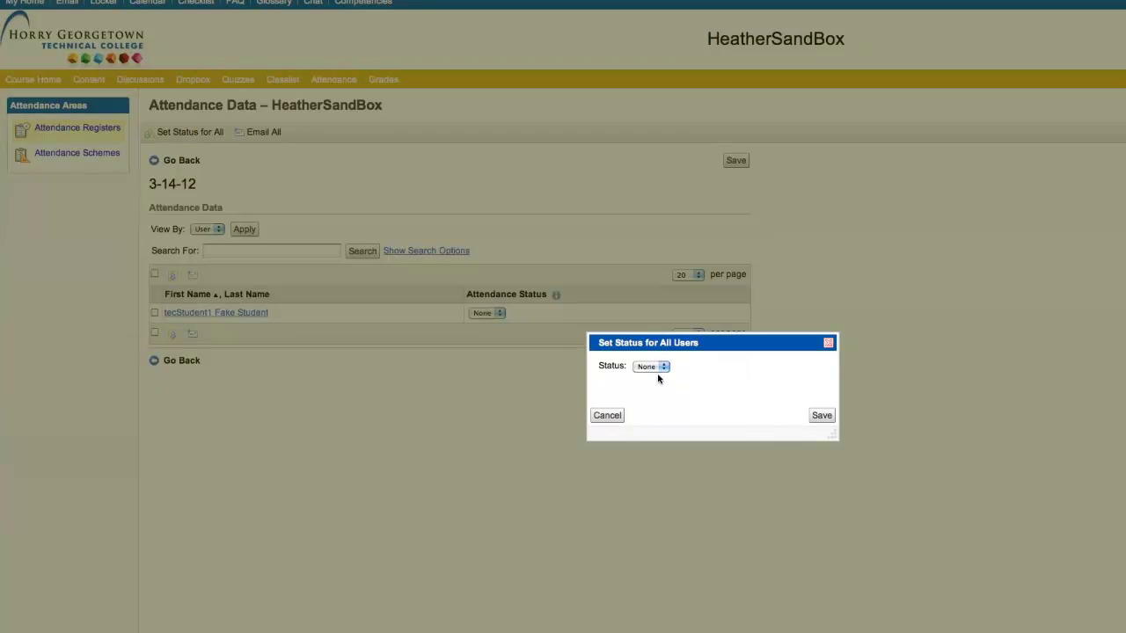
click(658, 368)
click(643, 376)
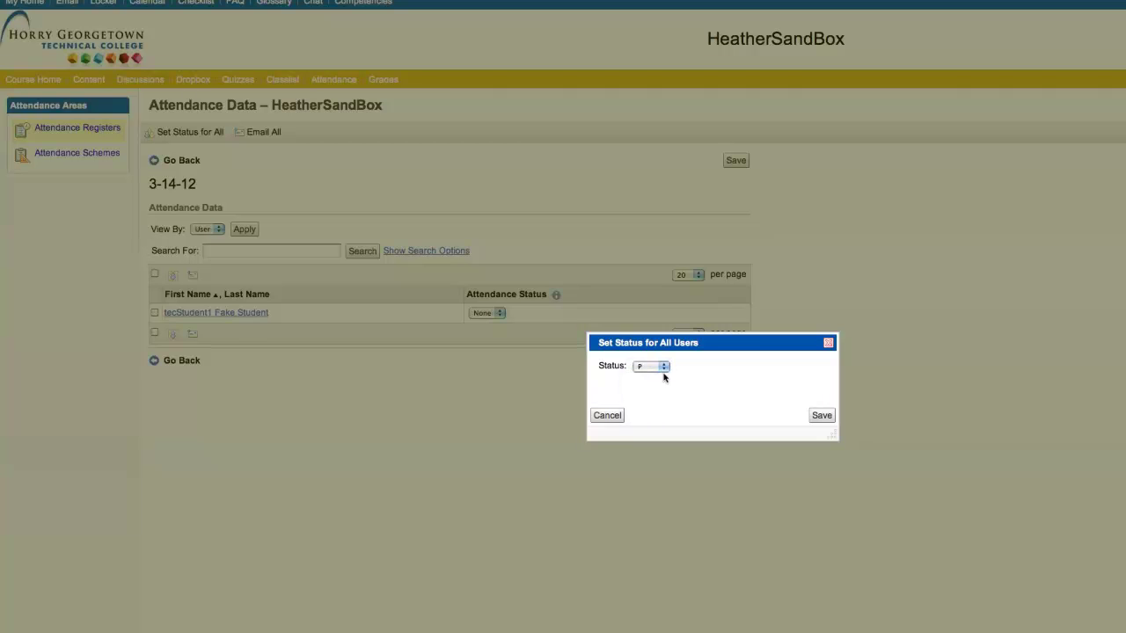
click(821, 415)
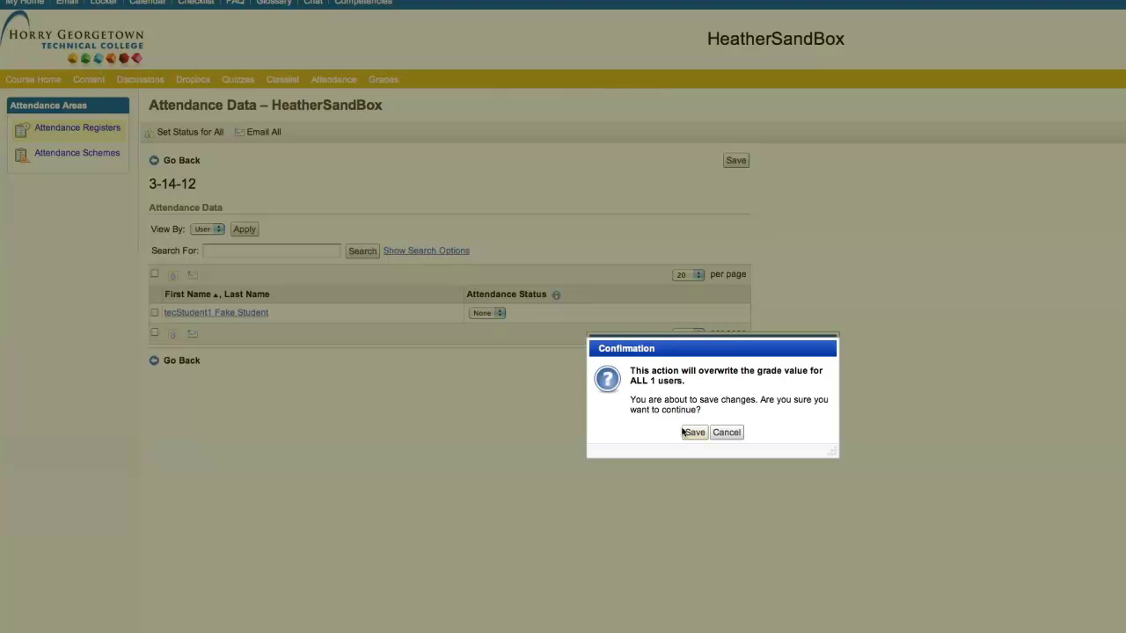
click(691, 432)
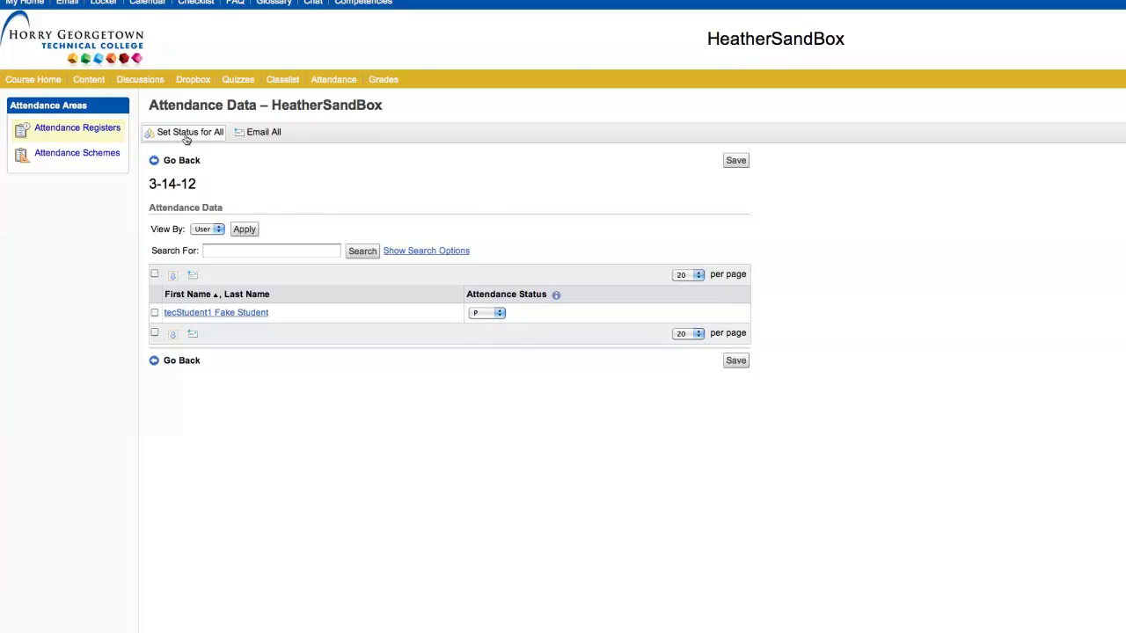
click(53, 130)
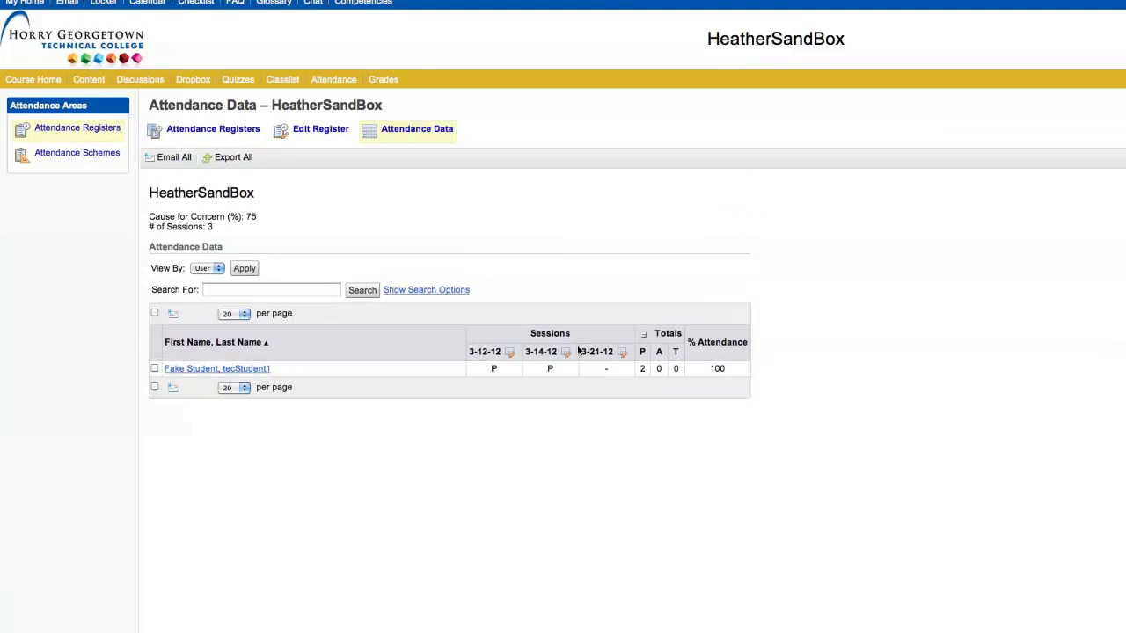
Mark the student Tardy (T) for 3-21-12, then check the summary shows 77.67% attendance
click(622, 353)
click(500, 314)
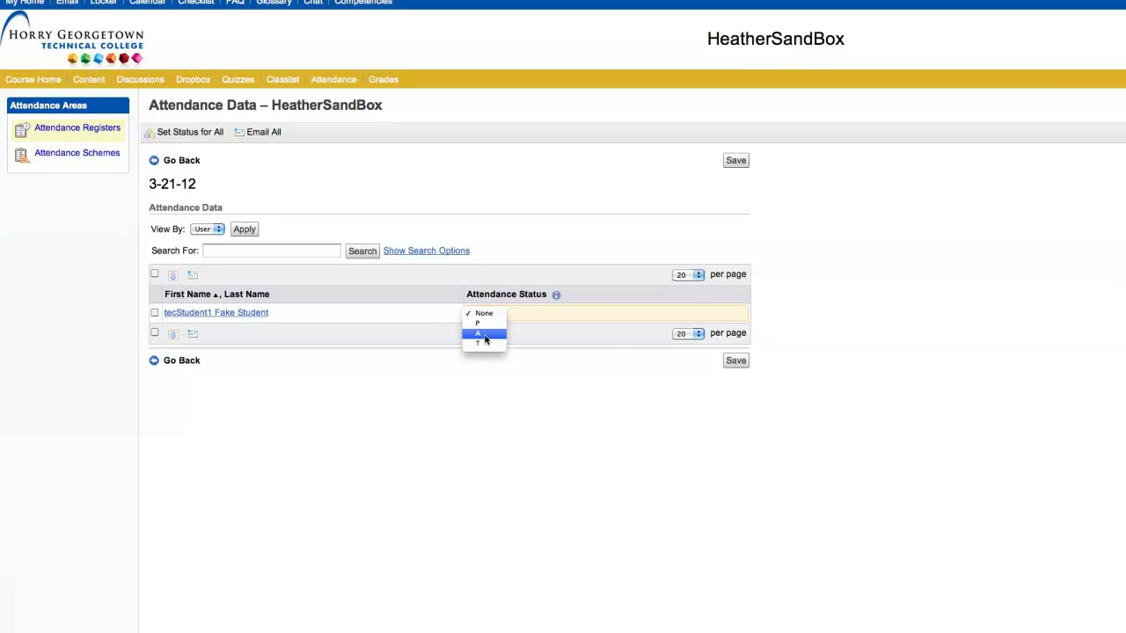
click(481, 342)
click(744, 368)
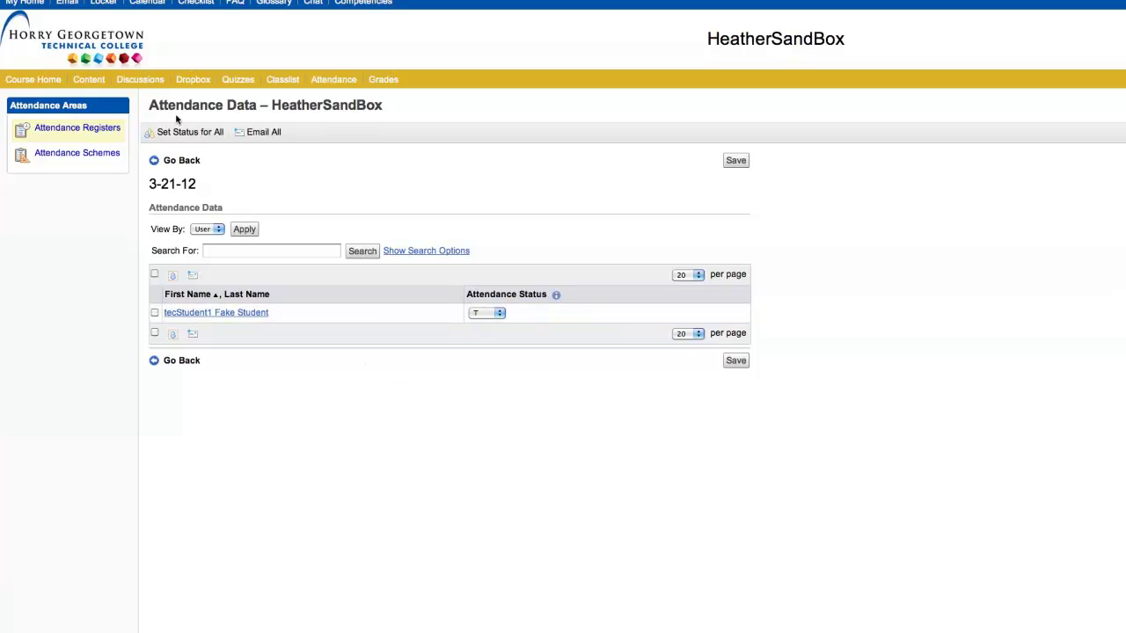
click(155, 162)
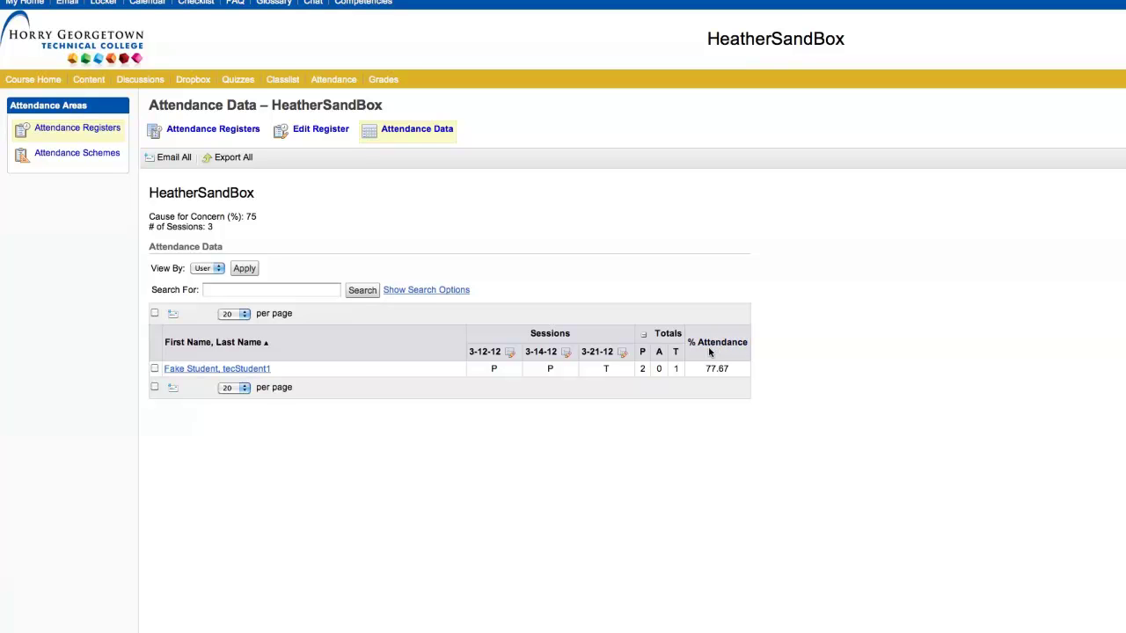
drag(704, 369, 742, 369)
click(712, 376)
Change the student's 3-14-12 attendance mark to Absent (A) and save it
click(567, 352)
click(499, 313)
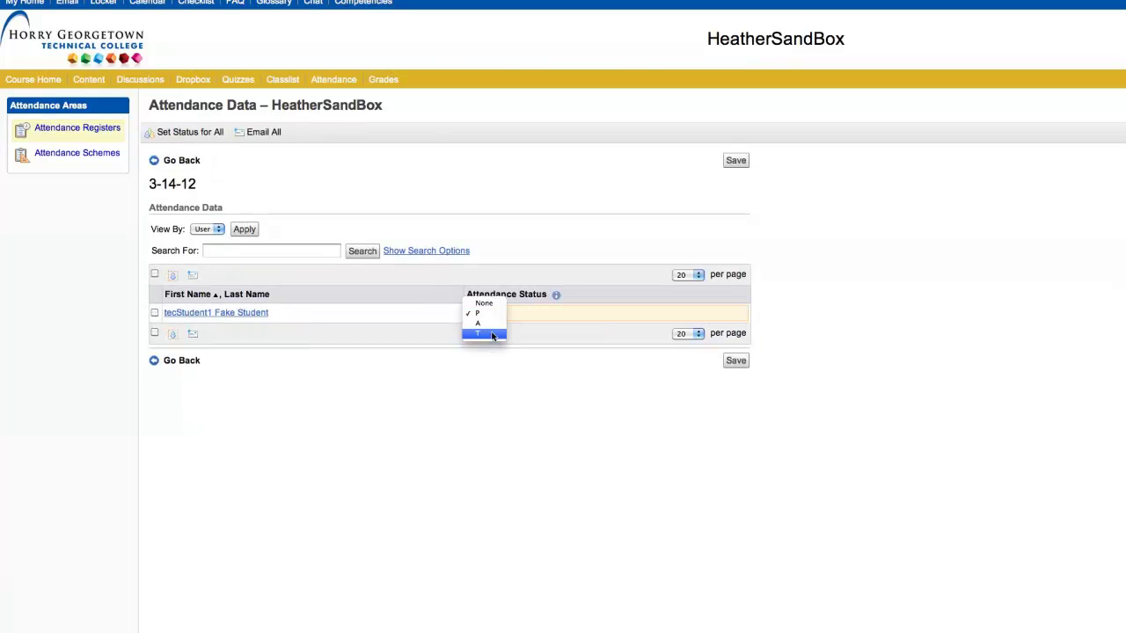
click(483, 322)
click(735, 360)
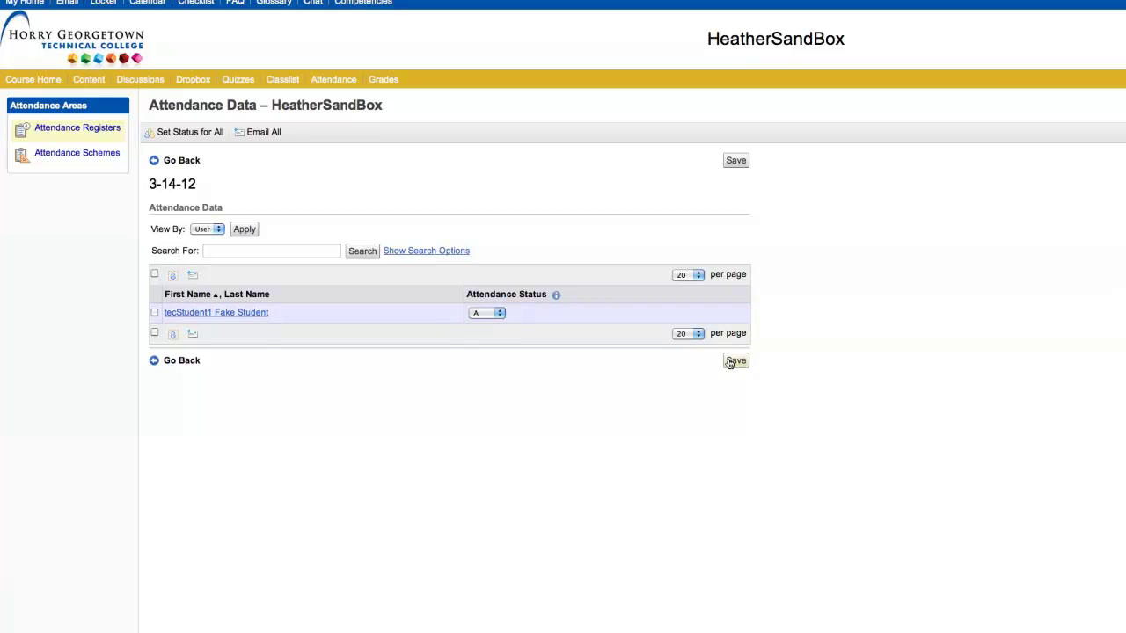
Reopen the HeatherSandBox register's attendance data and check the 44.33% attendance figure
click(76, 129)
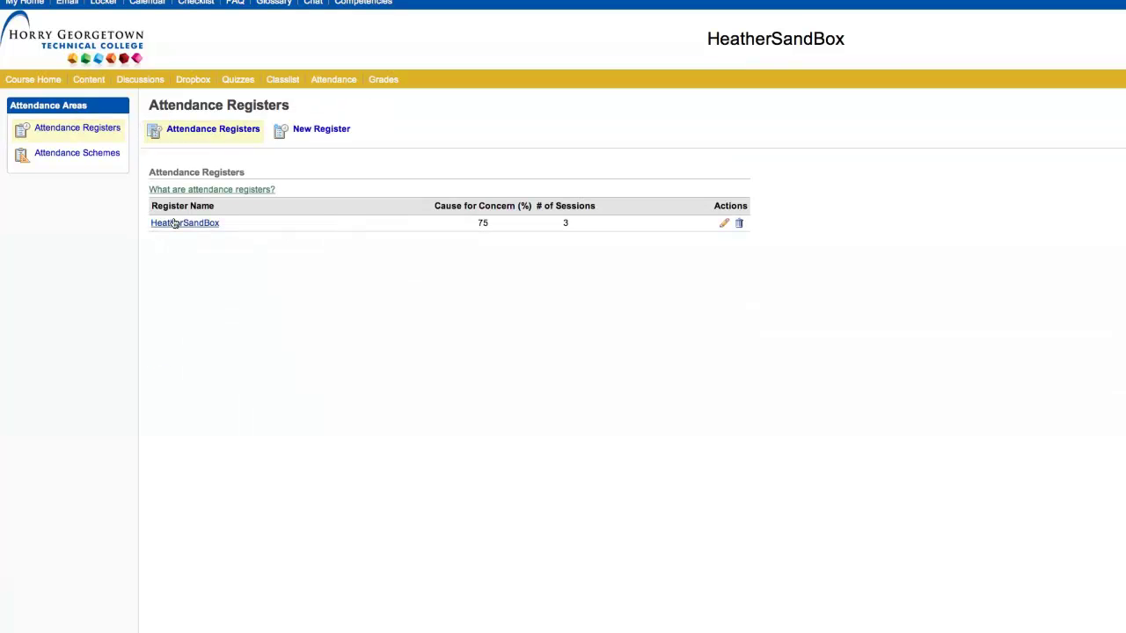
click(172, 224)
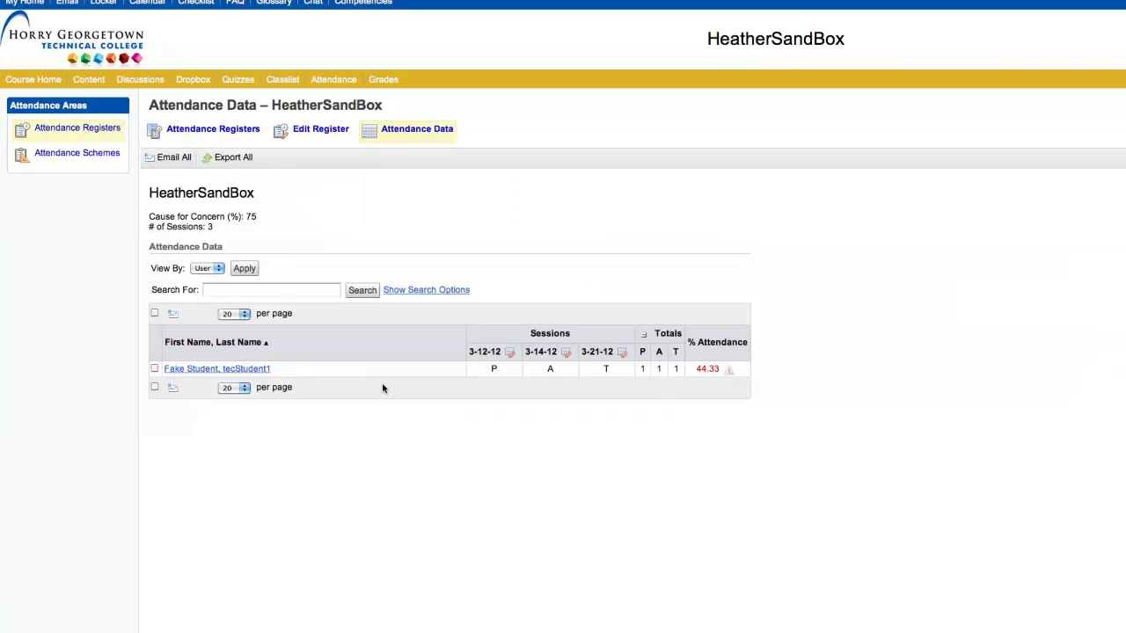
double_click(697, 376)
Add two sessions named 3-23-12 and 3-26-12 to the HeatherSandBox register and save
click(307, 130)
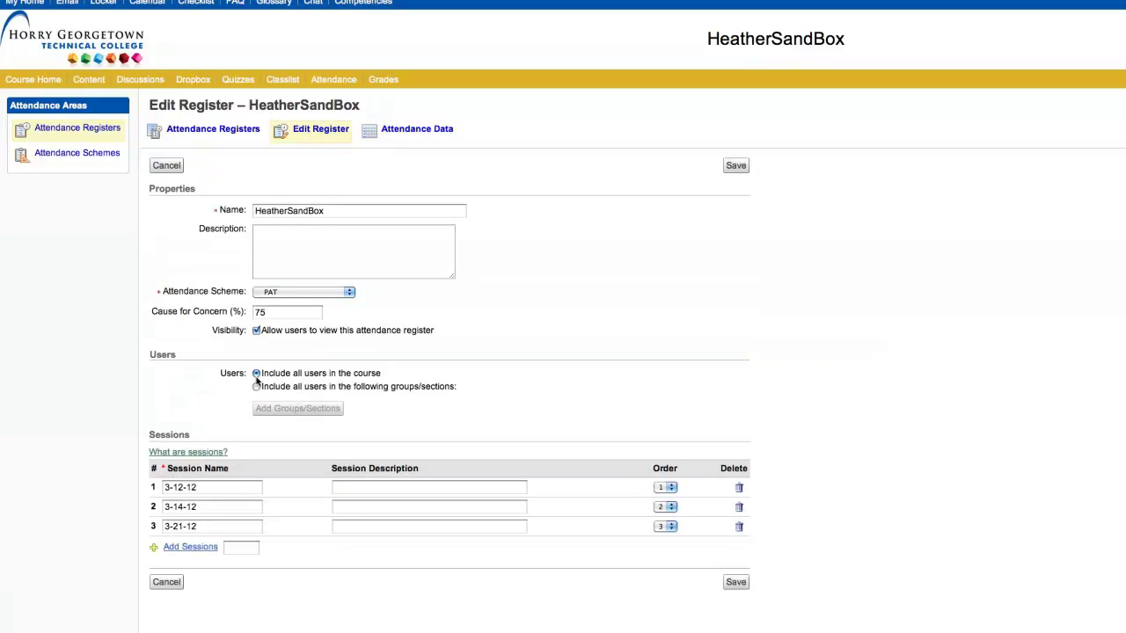
click(231, 547)
text(2)
click(195, 549)
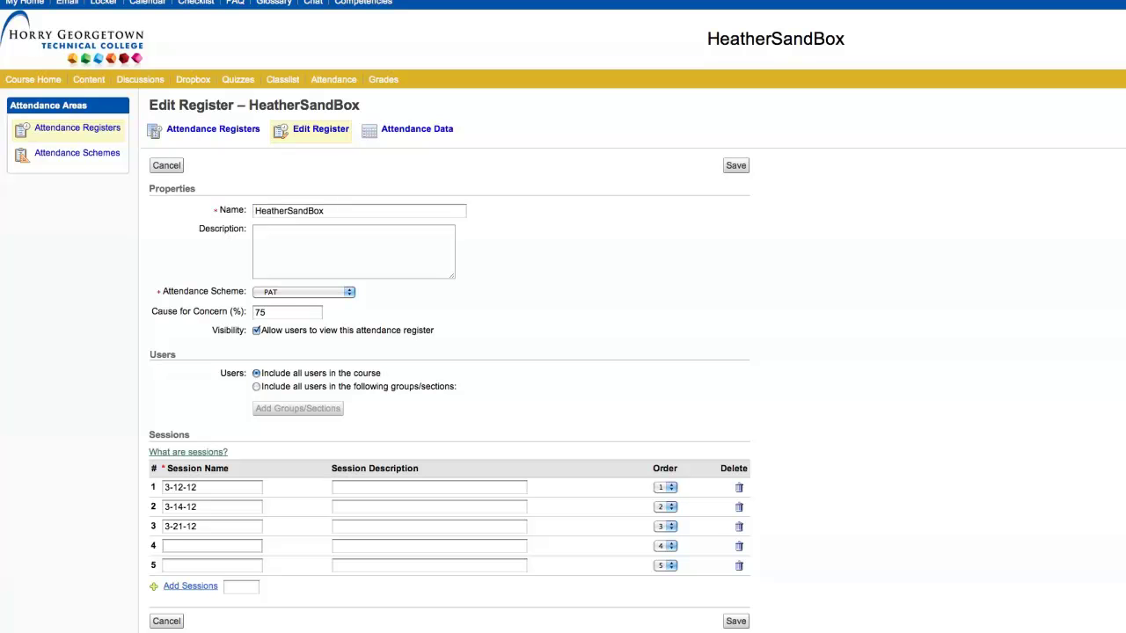
text(3-)
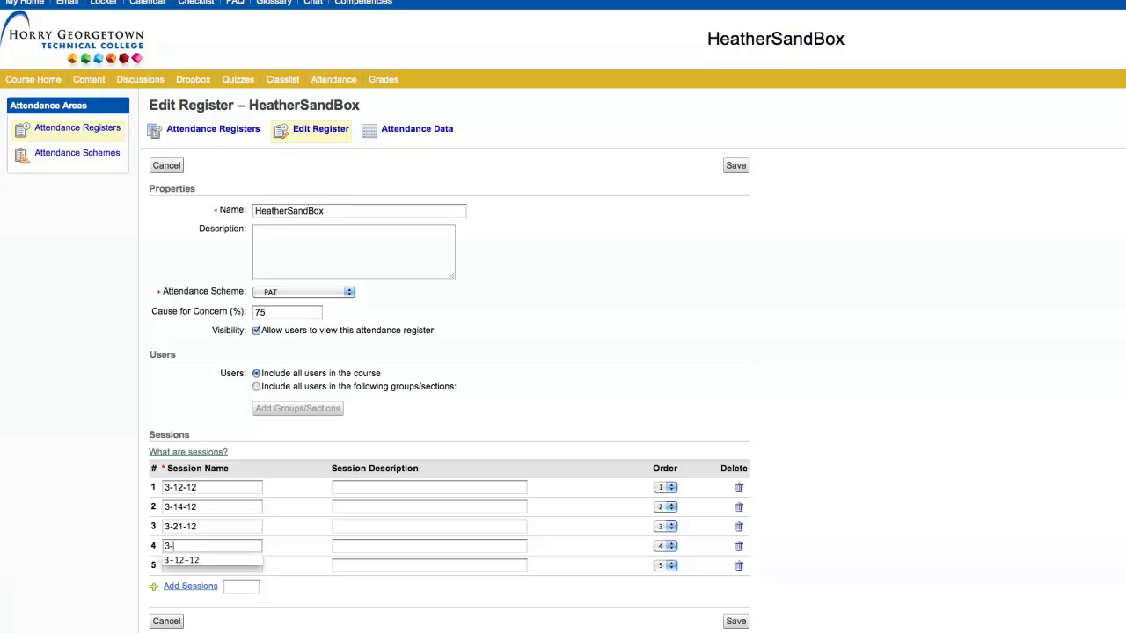
text(2)
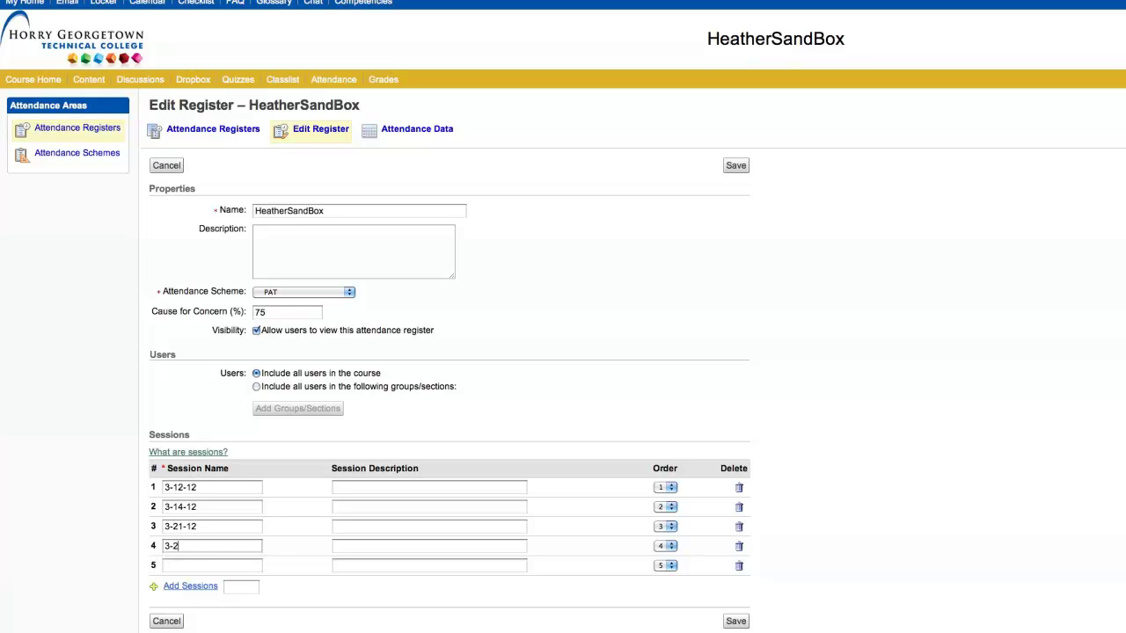
text(3-12)
click(223, 567)
text(3-26-)
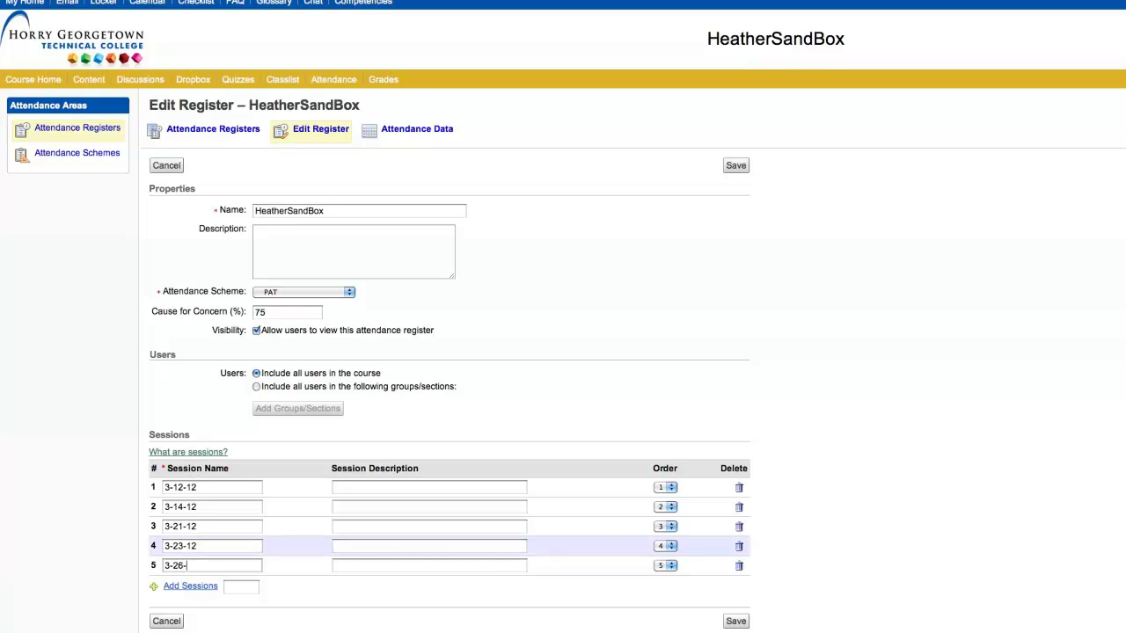
text(12)
click(735, 622)
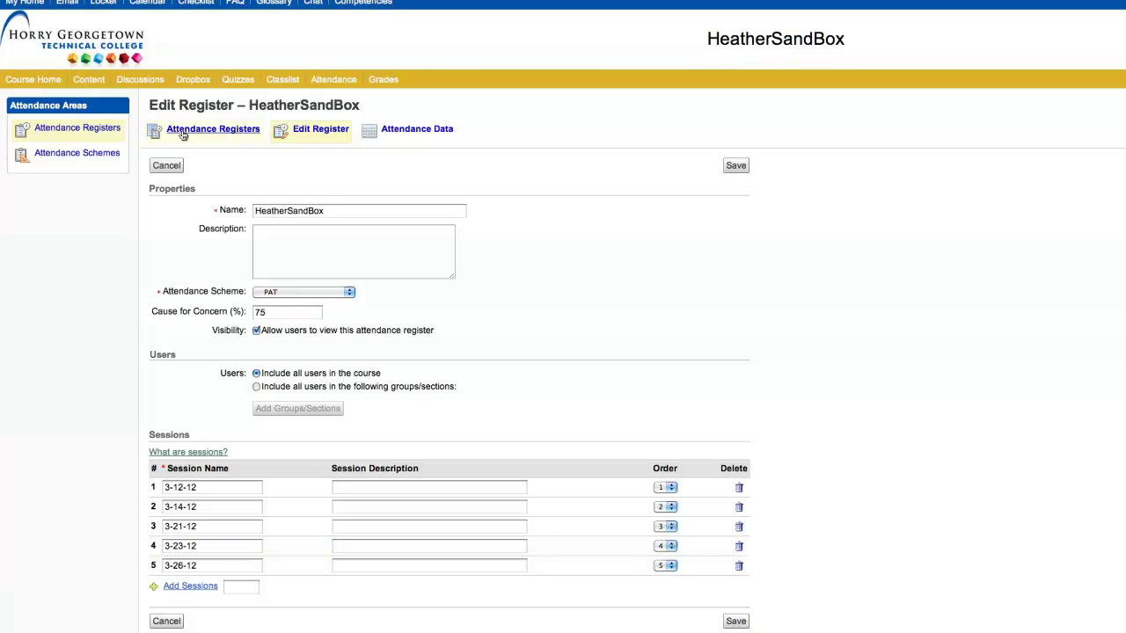
Confirm the register lists 5 sessions, then view HeatherSandBox's attendance data with the new session columns
click(342, 82)
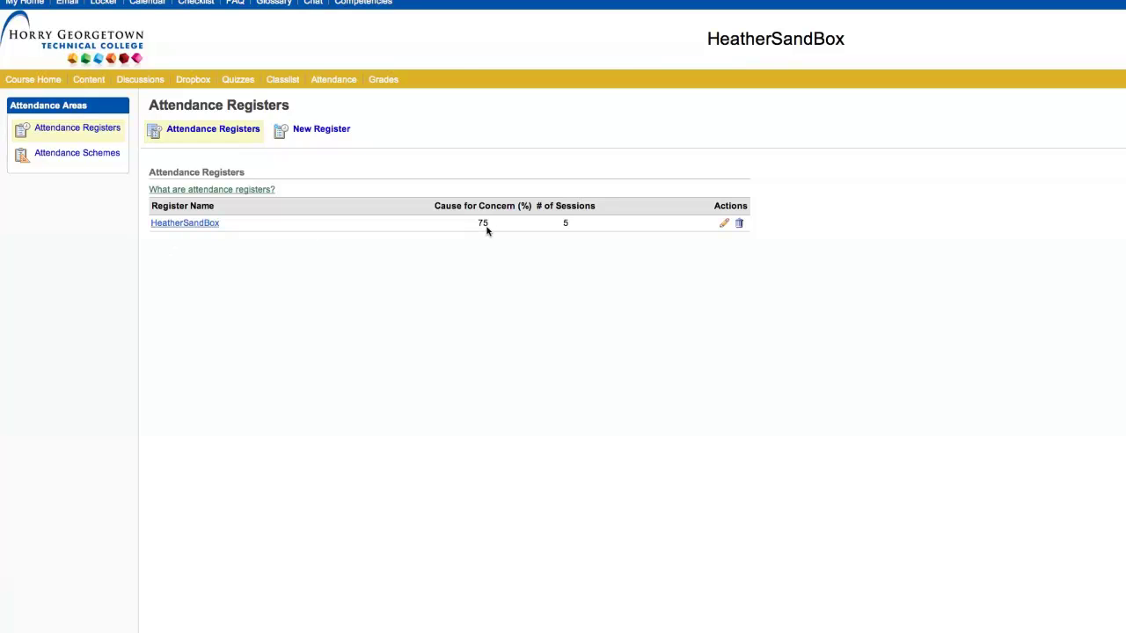
double_click(565, 223)
click(625, 250)
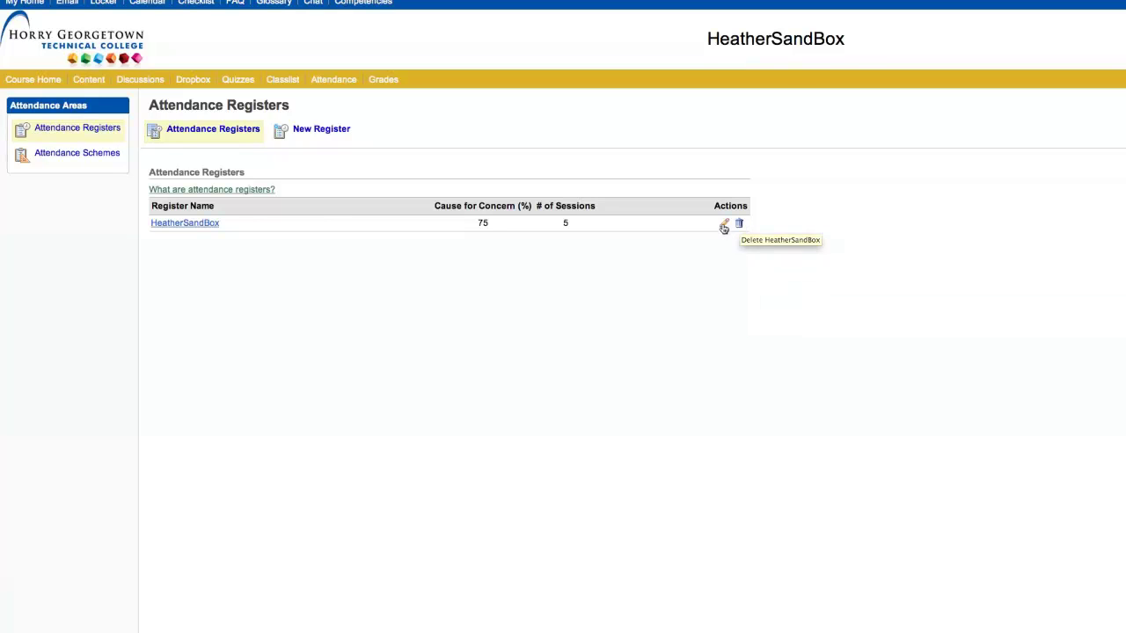
click(723, 225)
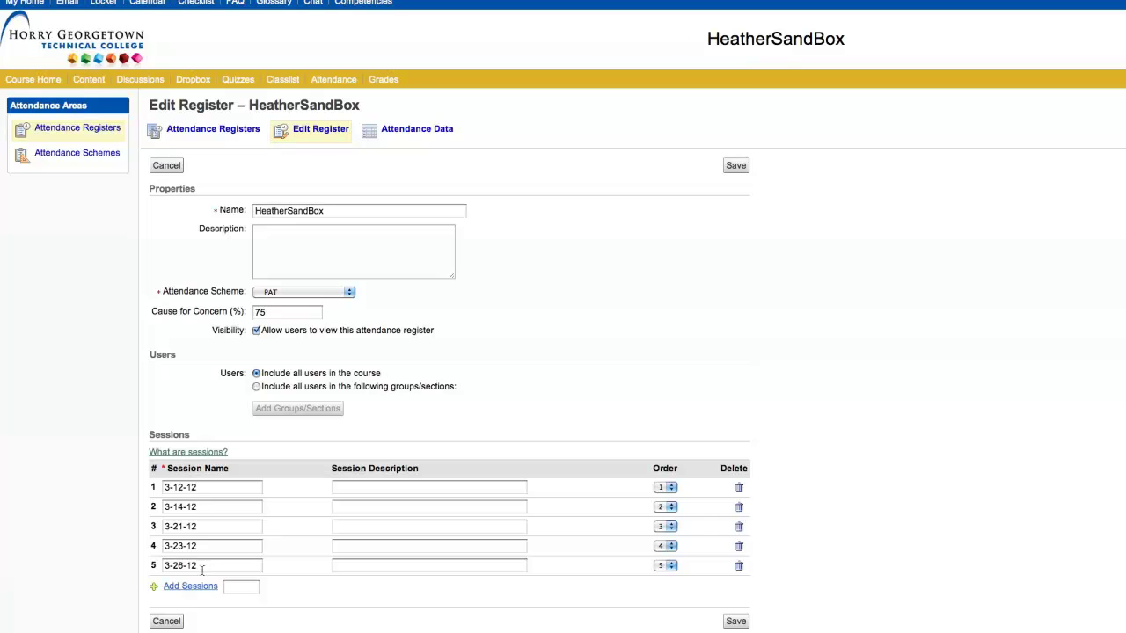
click(167, 166)
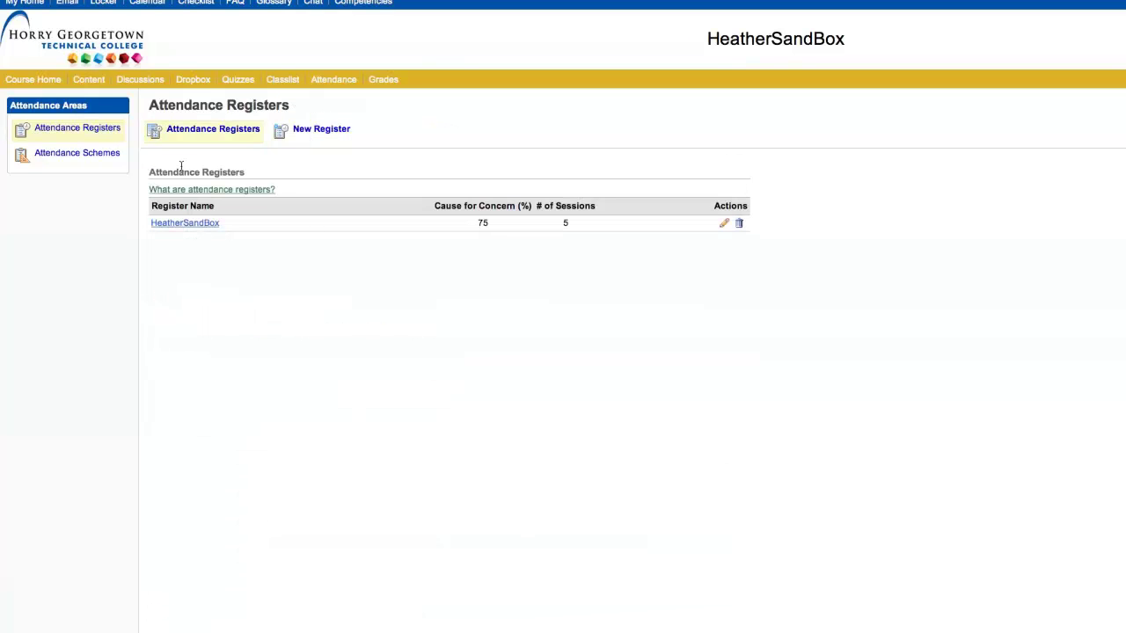
click(193, 228)
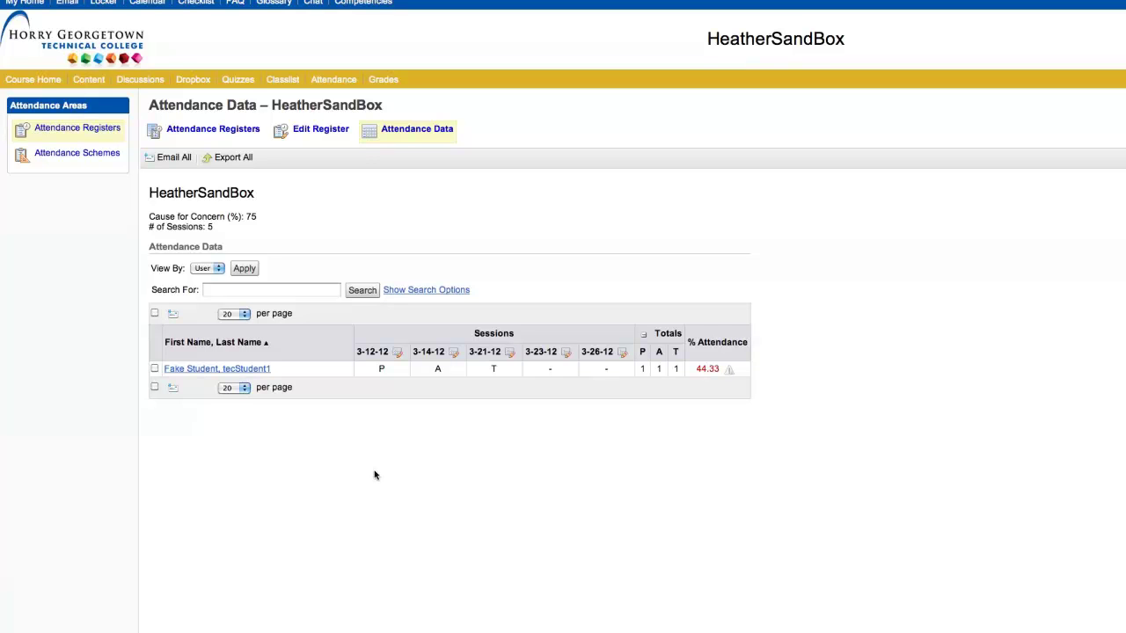
Export all HeatherSandBox attendance data to a downloadable file and dismiss the export dialog
click(222, 158)
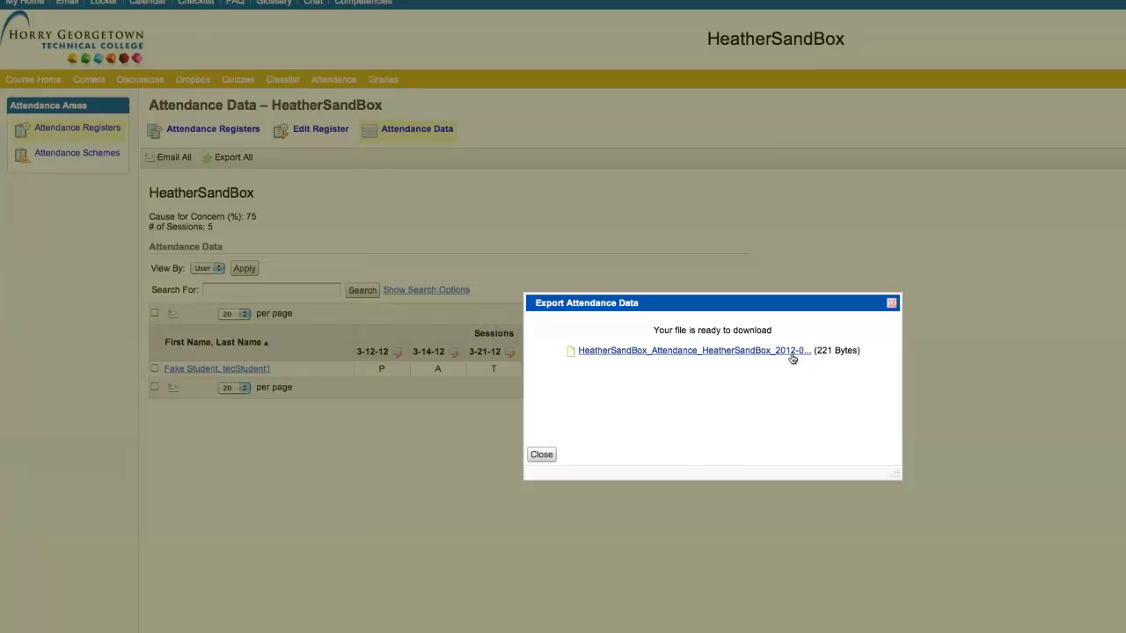
click(541, 456)
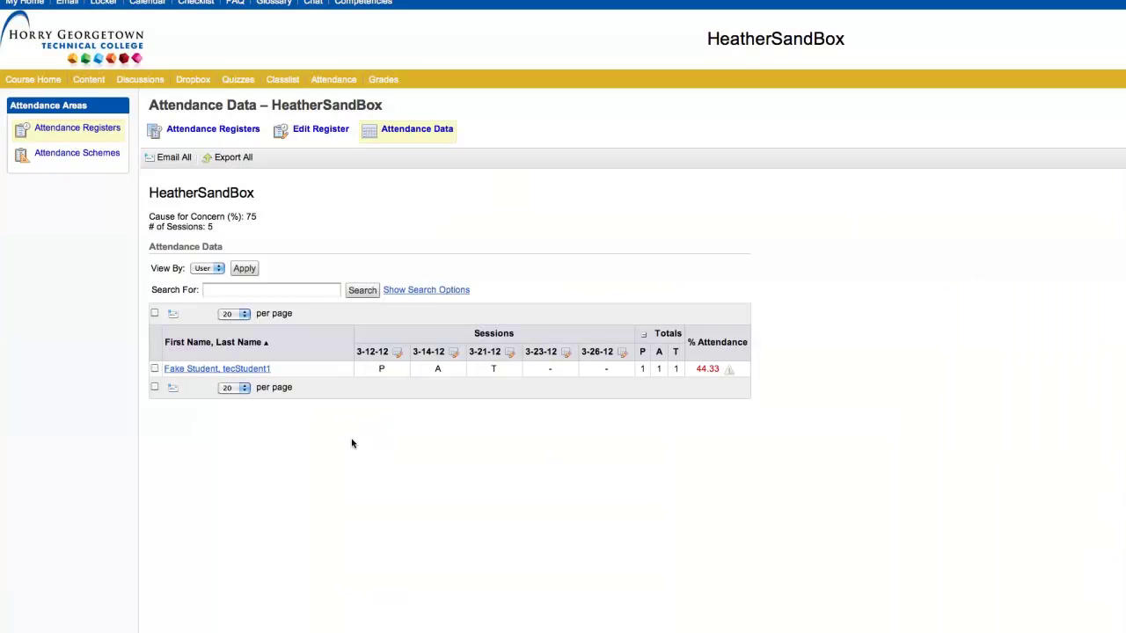